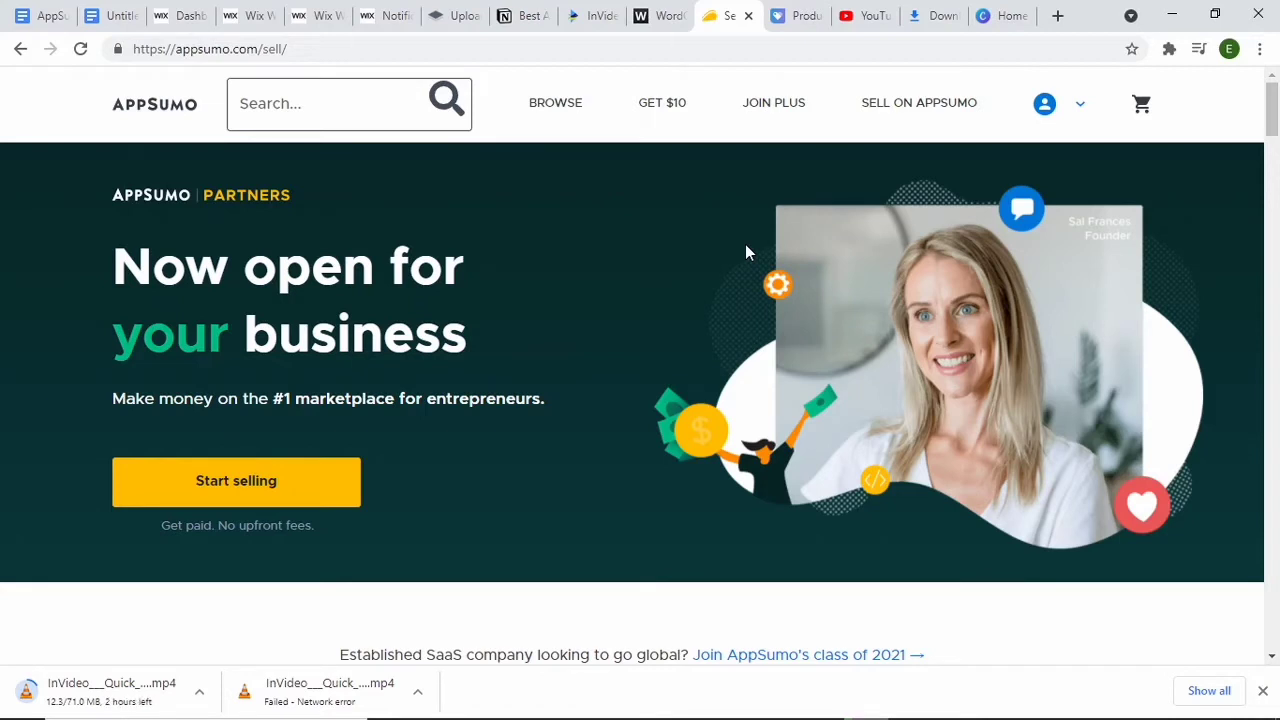
Step: Open the AppSumo partner portal's product list and check the rejection note on the Financial Freedom for the F.I.R.E Movement listing
click(930, 115)
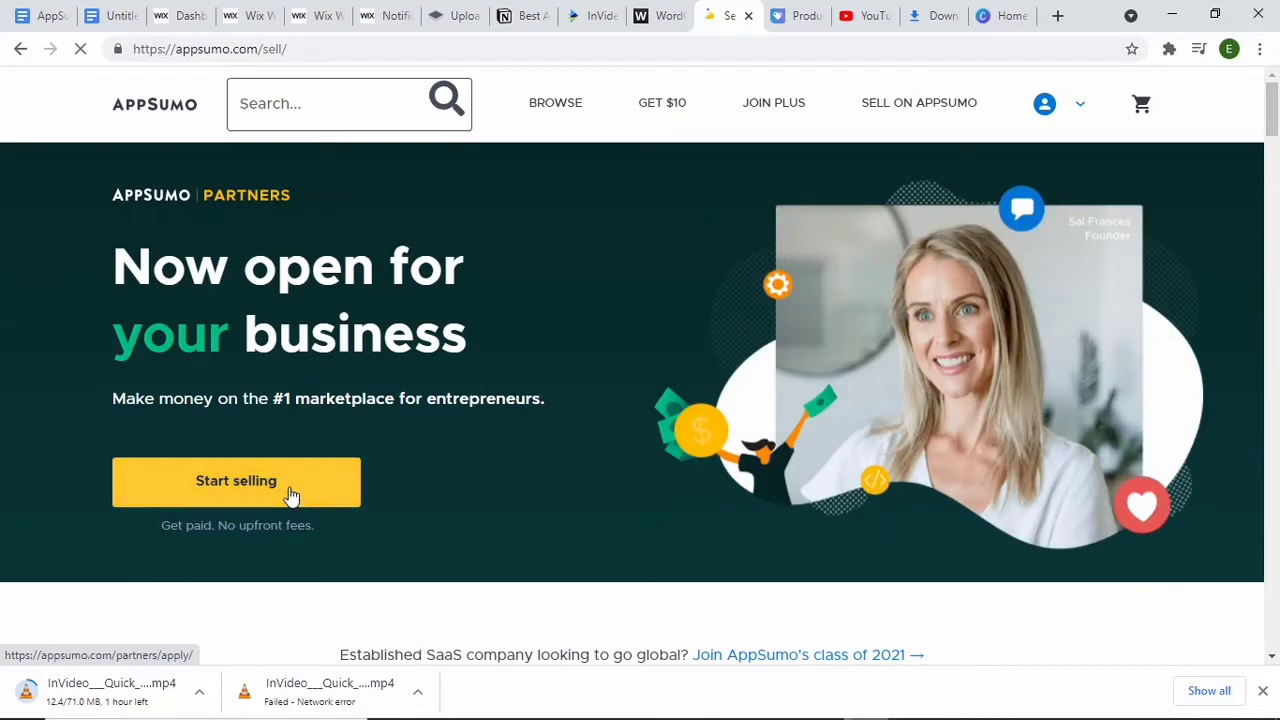
click(291, 495)
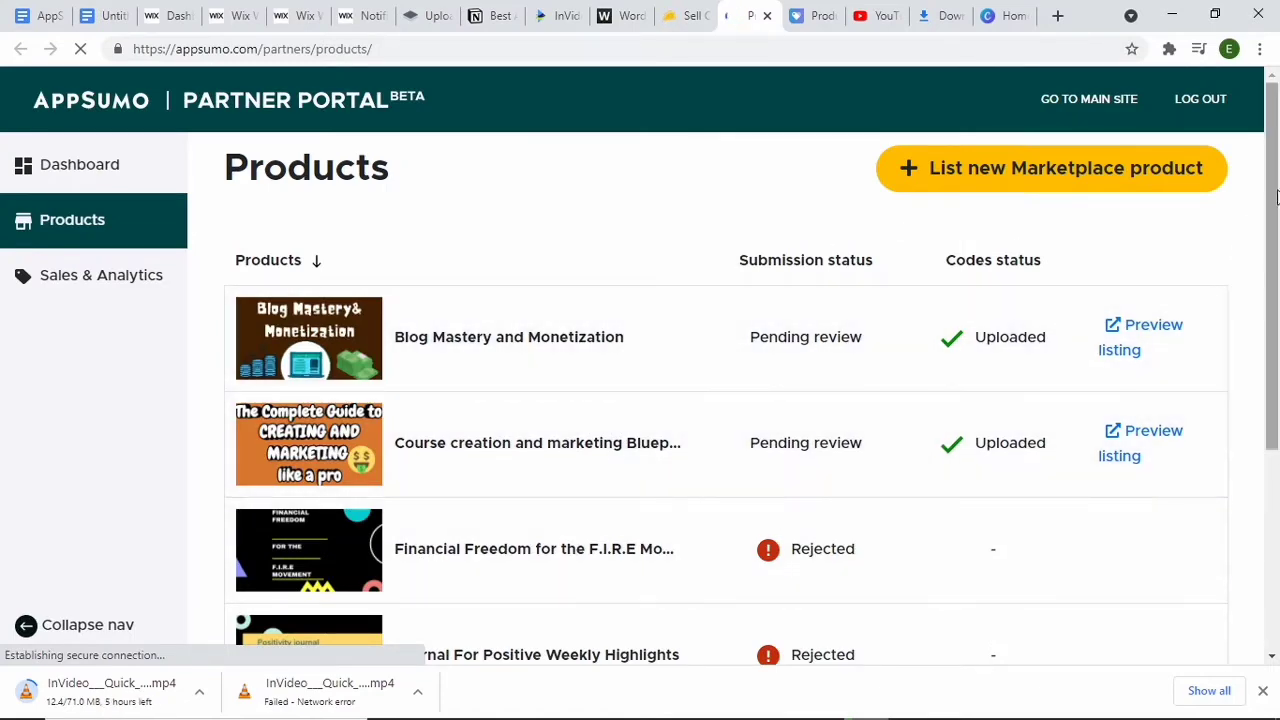
drag(1276, 192, 1263, 139)
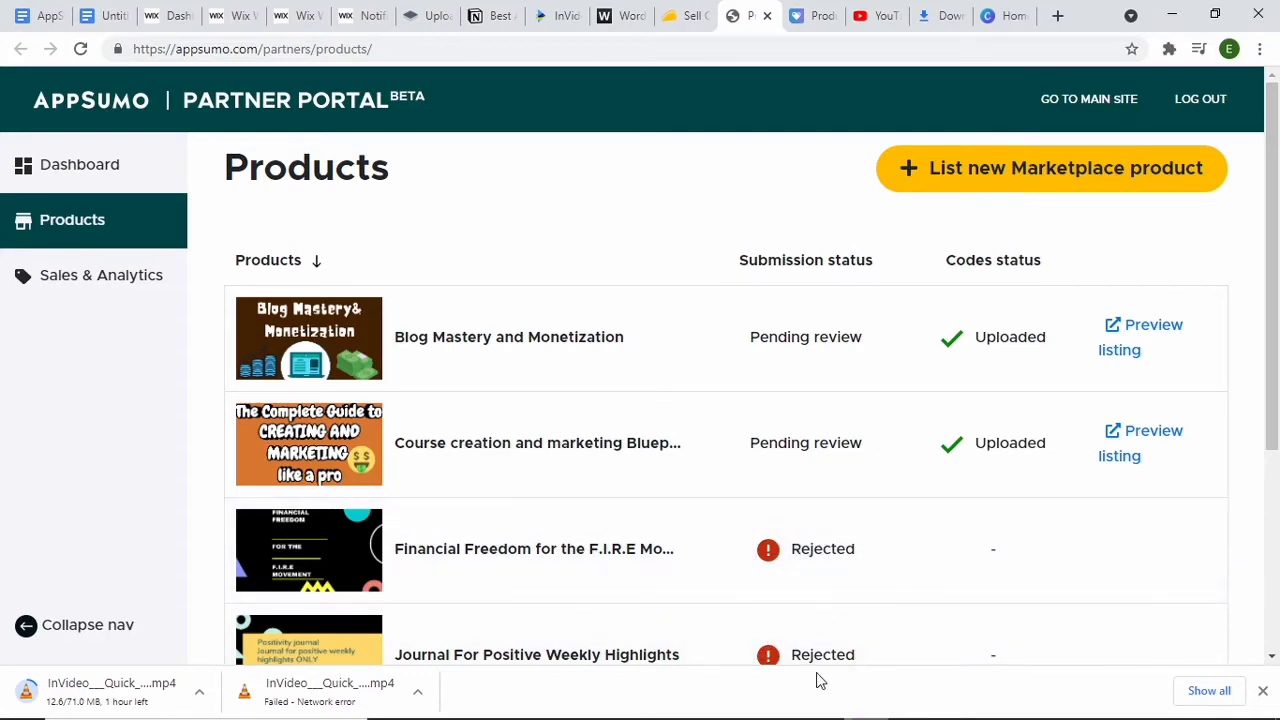
click(729, 540)
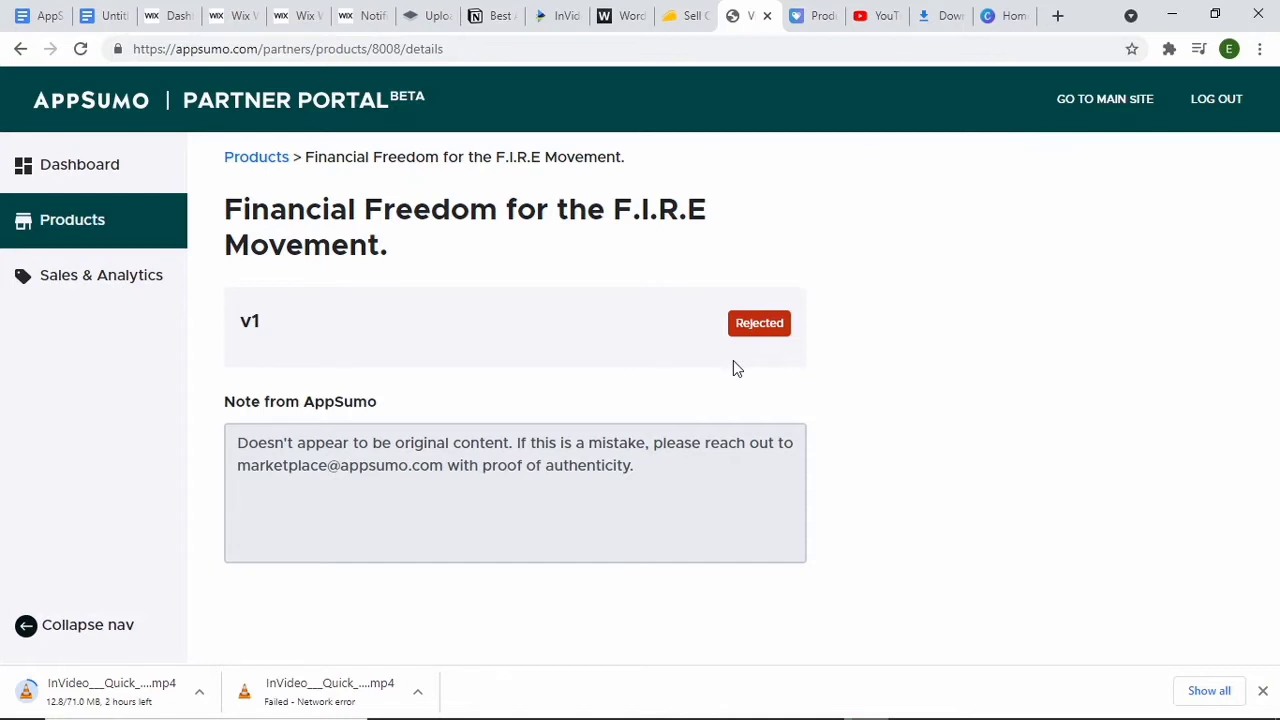
click(66, 221)
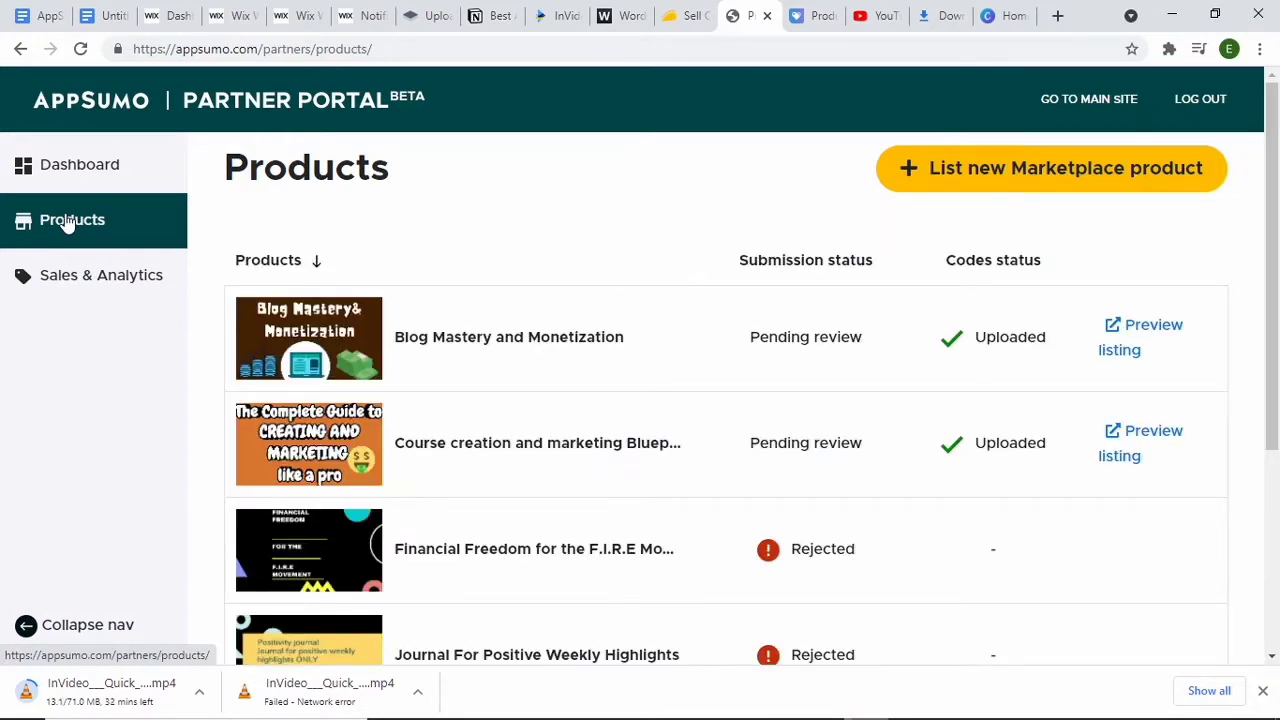
Step: Start a new Marketplace product listing and fill in the product name, the support email and the YouTube channel address as website
click(933, 172)
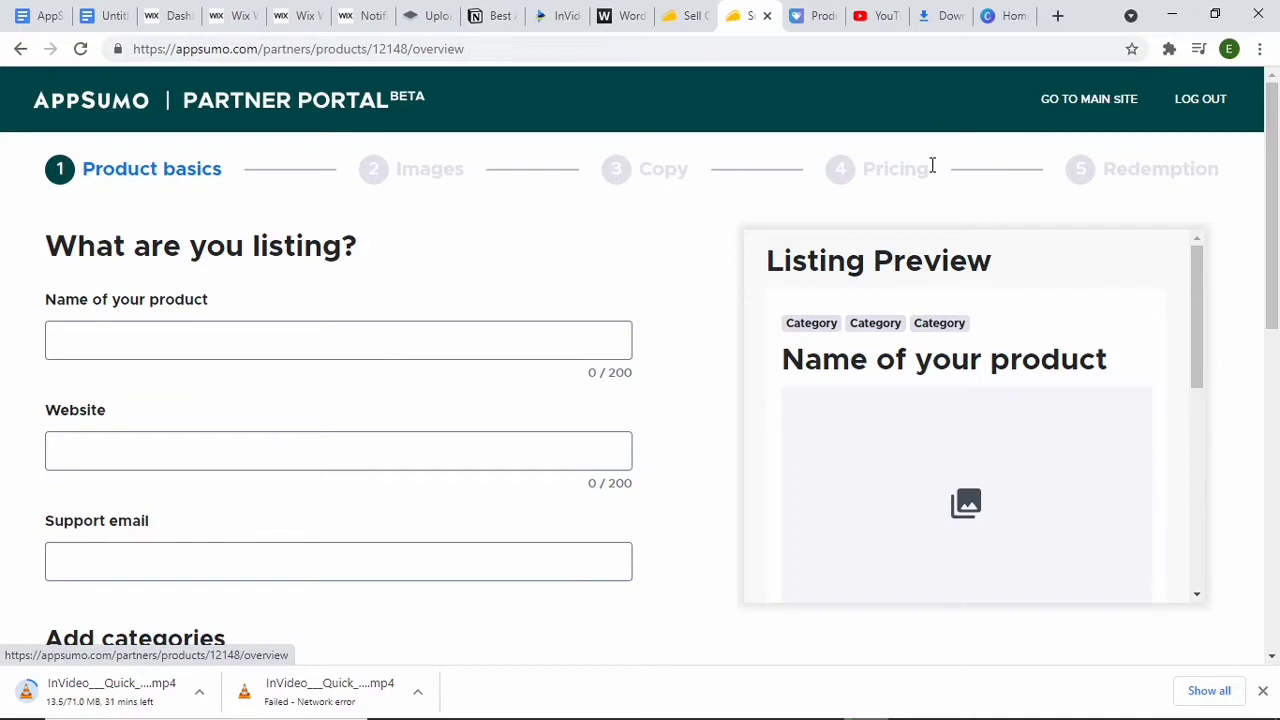
click(216, 336)
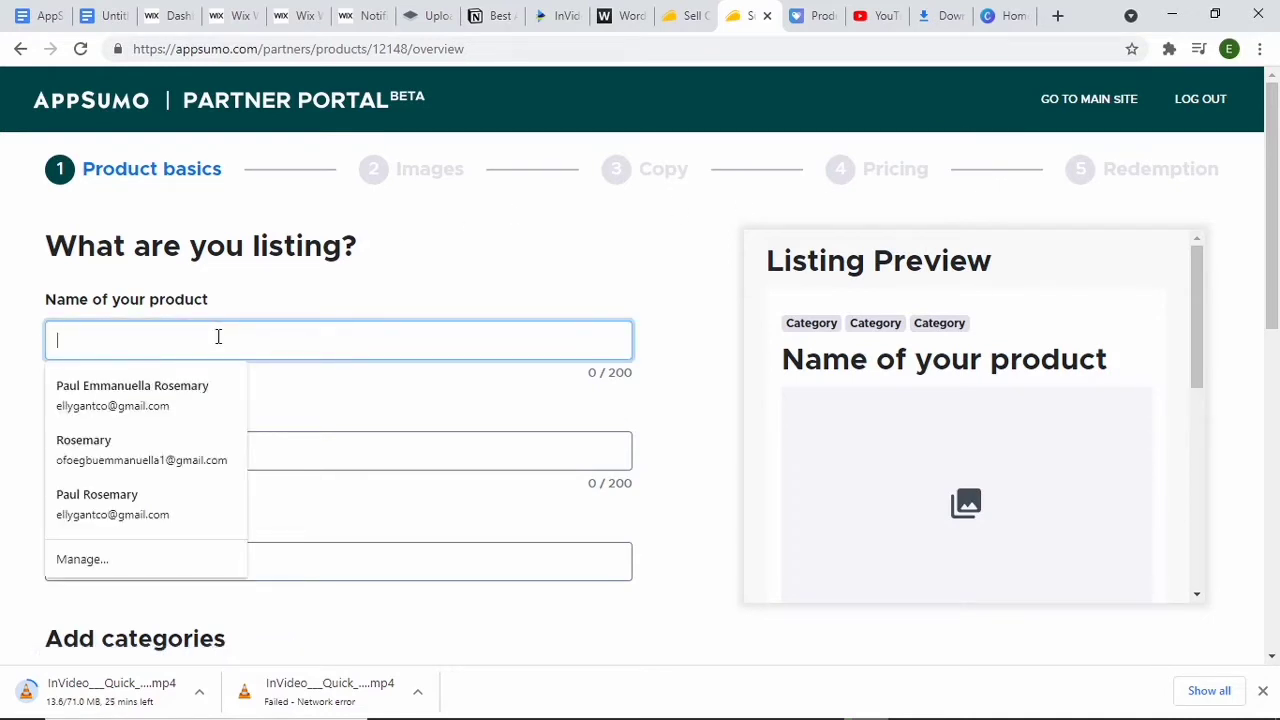
click(174, 405)
click(214, 457)
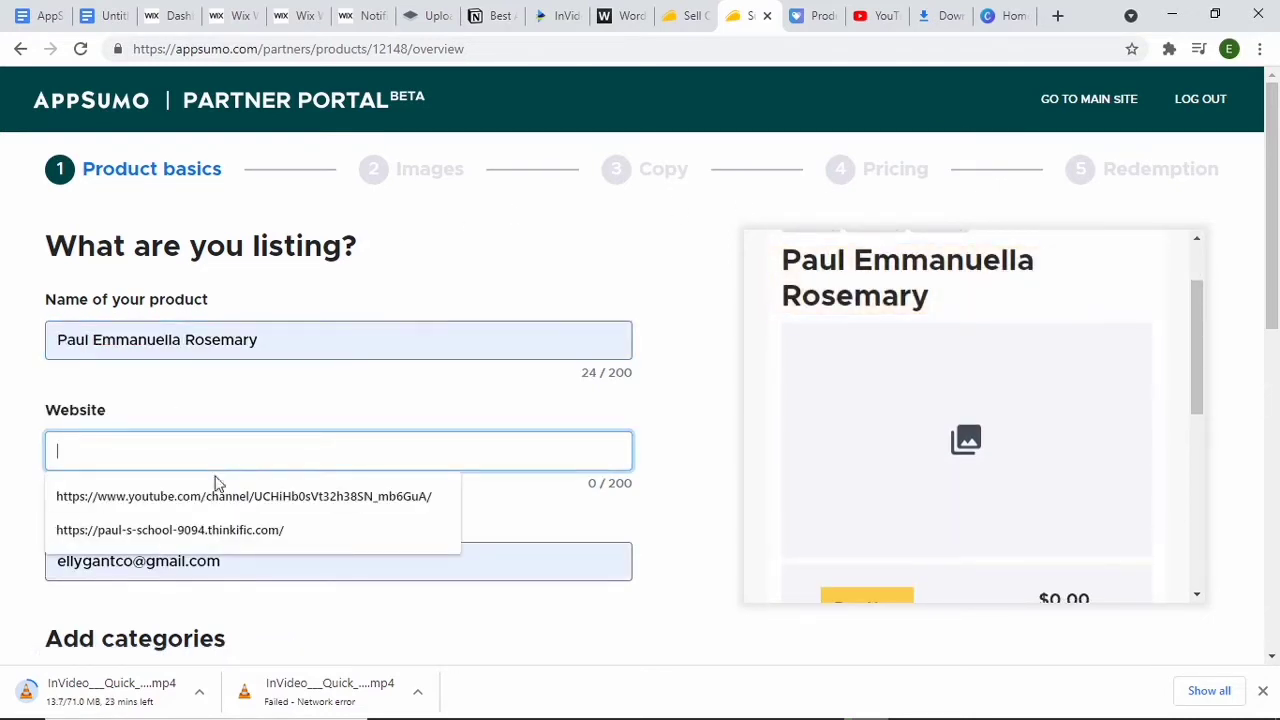
click(286, 496)
Step: Assign the Lead Generation, Client Management and Marketing categories to the product and continue to the images stage
drag(1275, 230, 1246, 369)
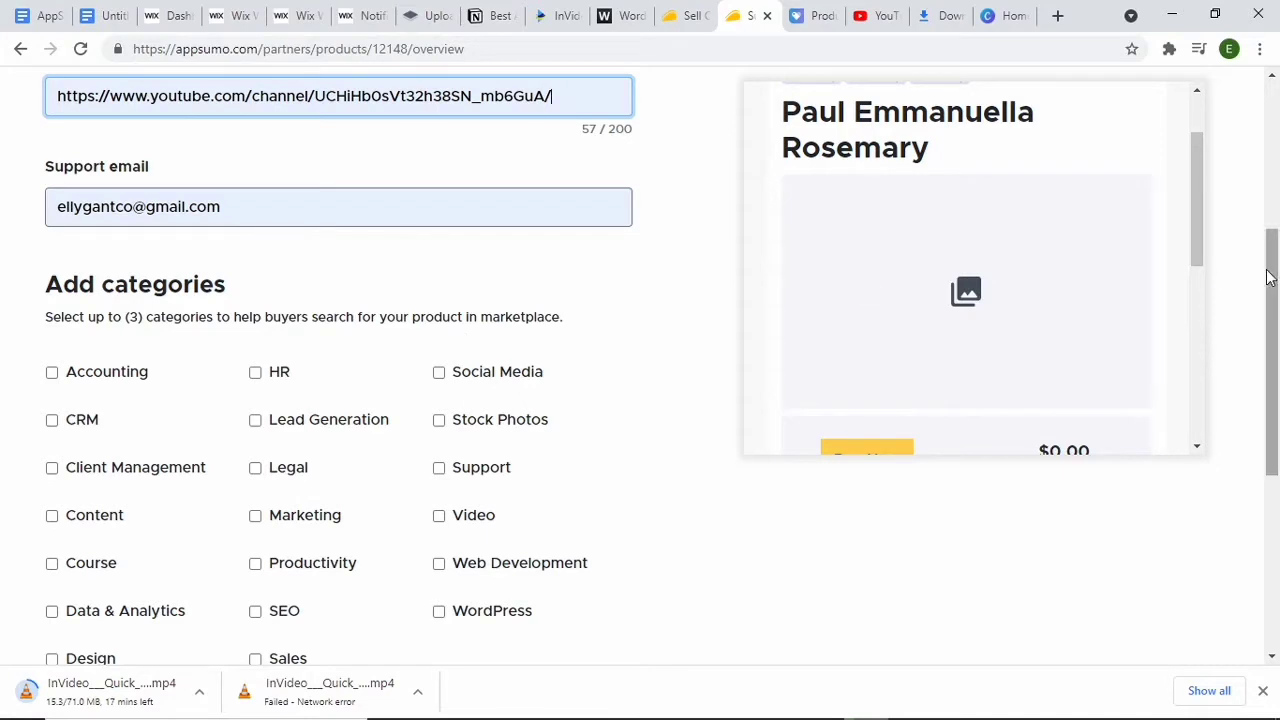
drag(1271, 274, 1271, 334)
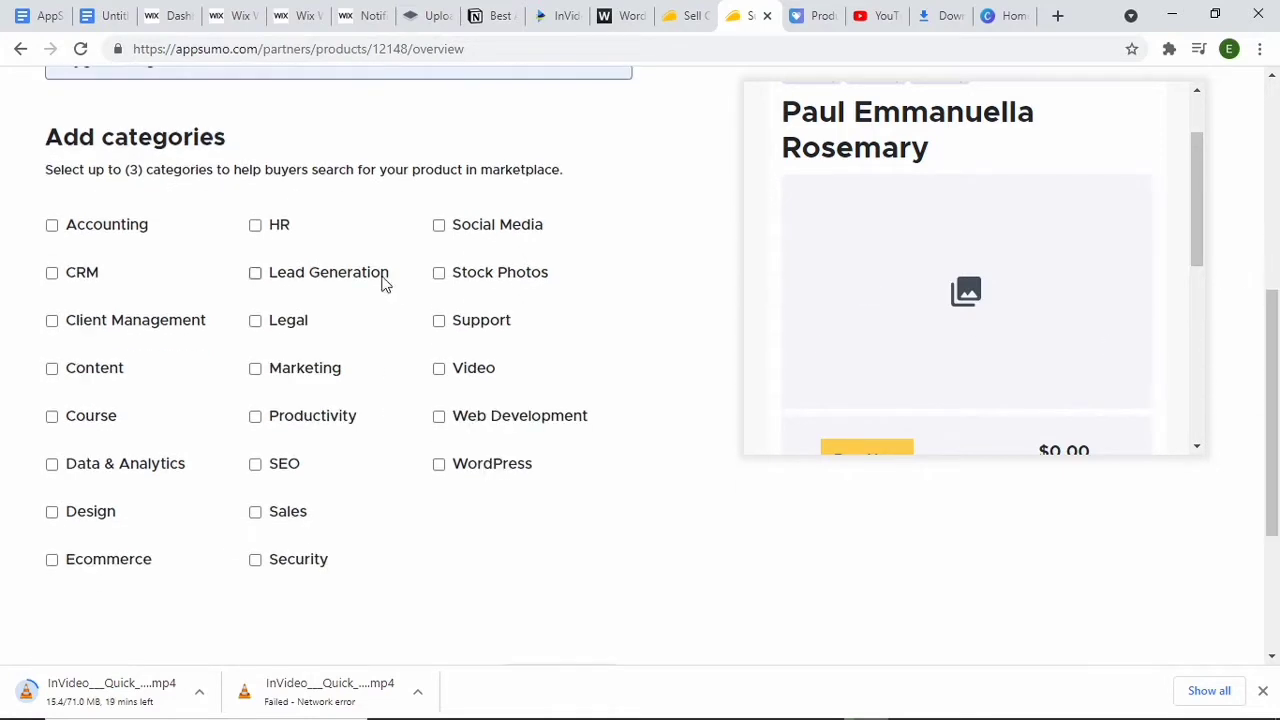
click(256, 273)
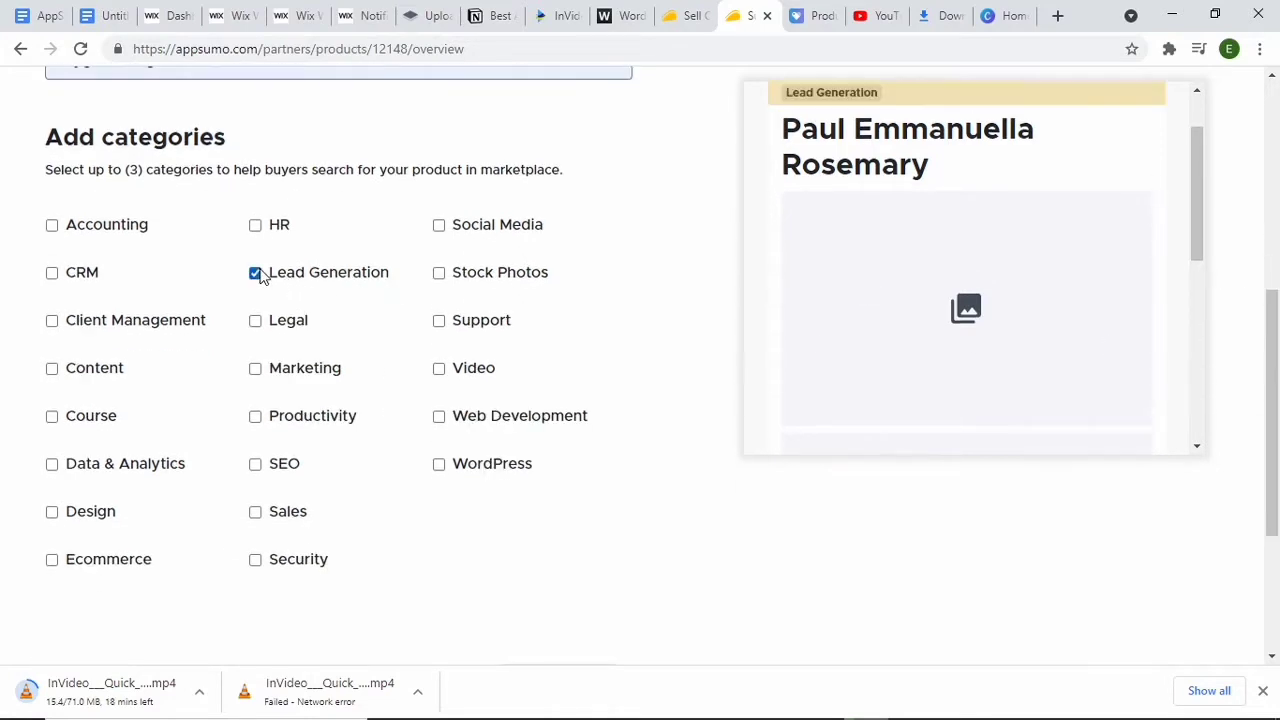
click(52, 322)
click(257, 370)
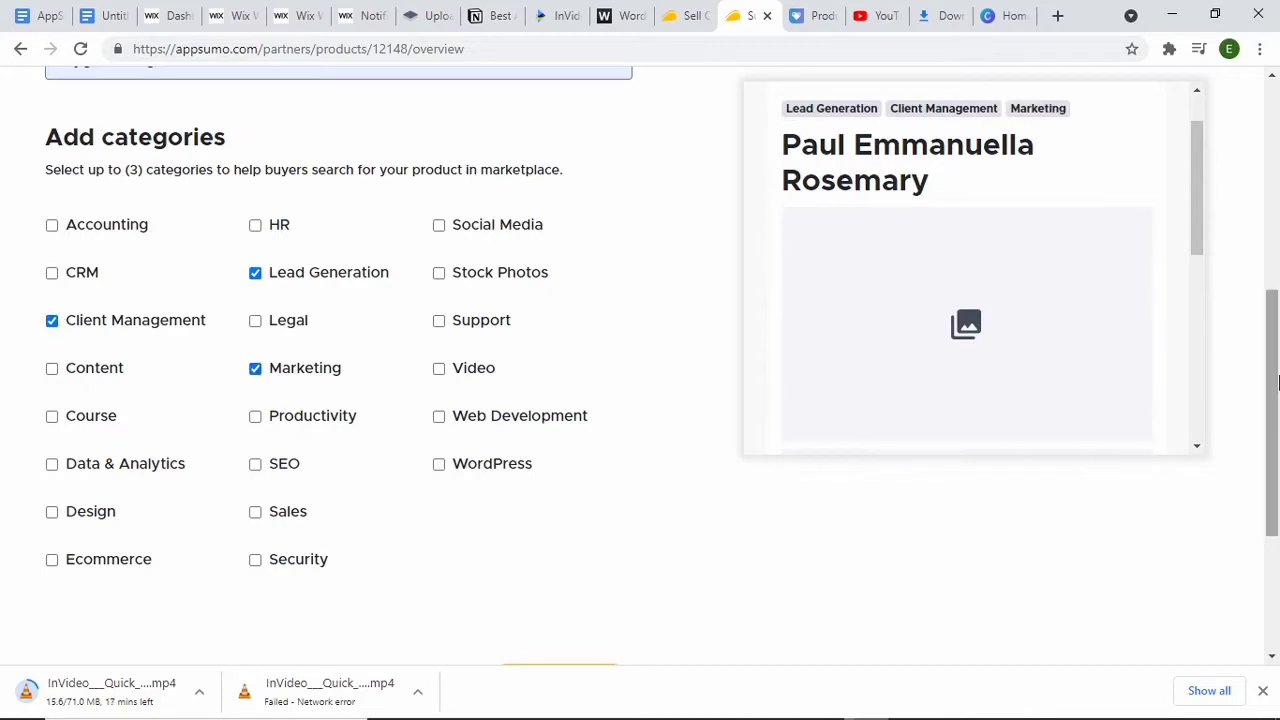
drag(1278, 380, 1276, 450)
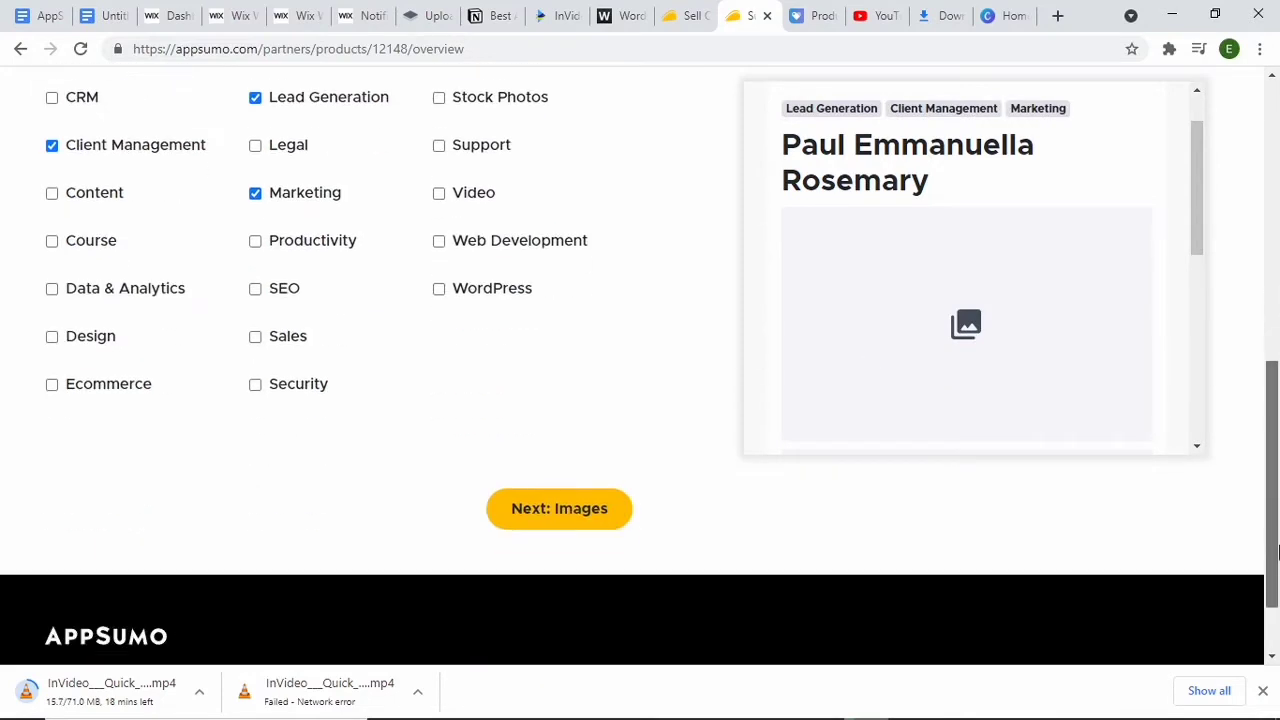
click(563, 514)
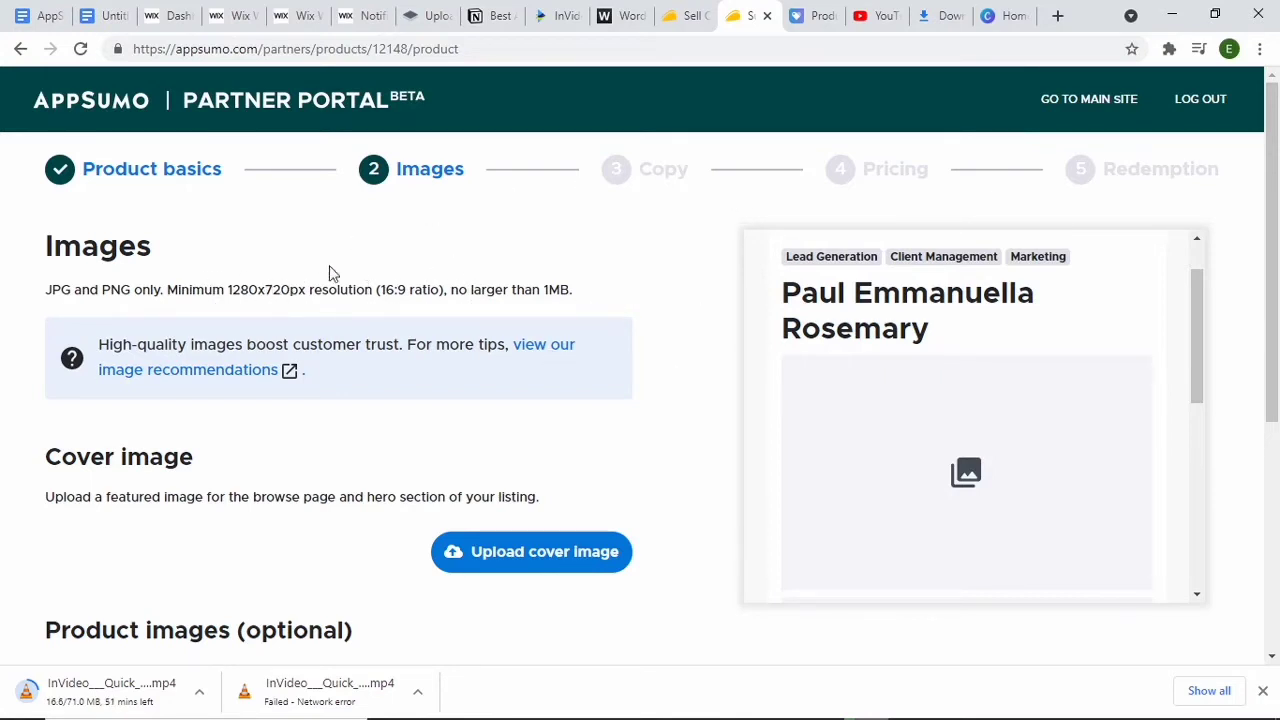
Step: Upload "Music Video YouTube Thumbnail (2)" as the cover image, save it with the default crop and continue to the product copy
drag(226, 290, 374, 293)
click(303, 276)
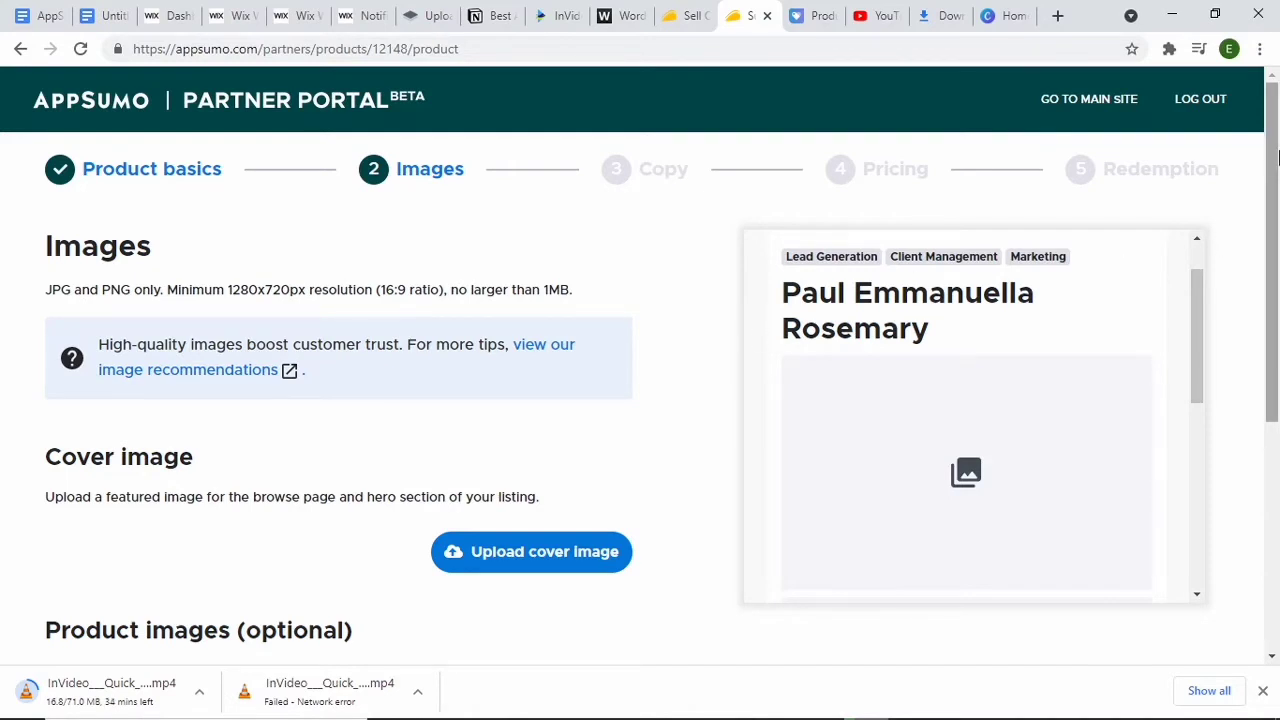
scroll(1268, 217, down, 1)
scroll(1268, 217, down, 1)
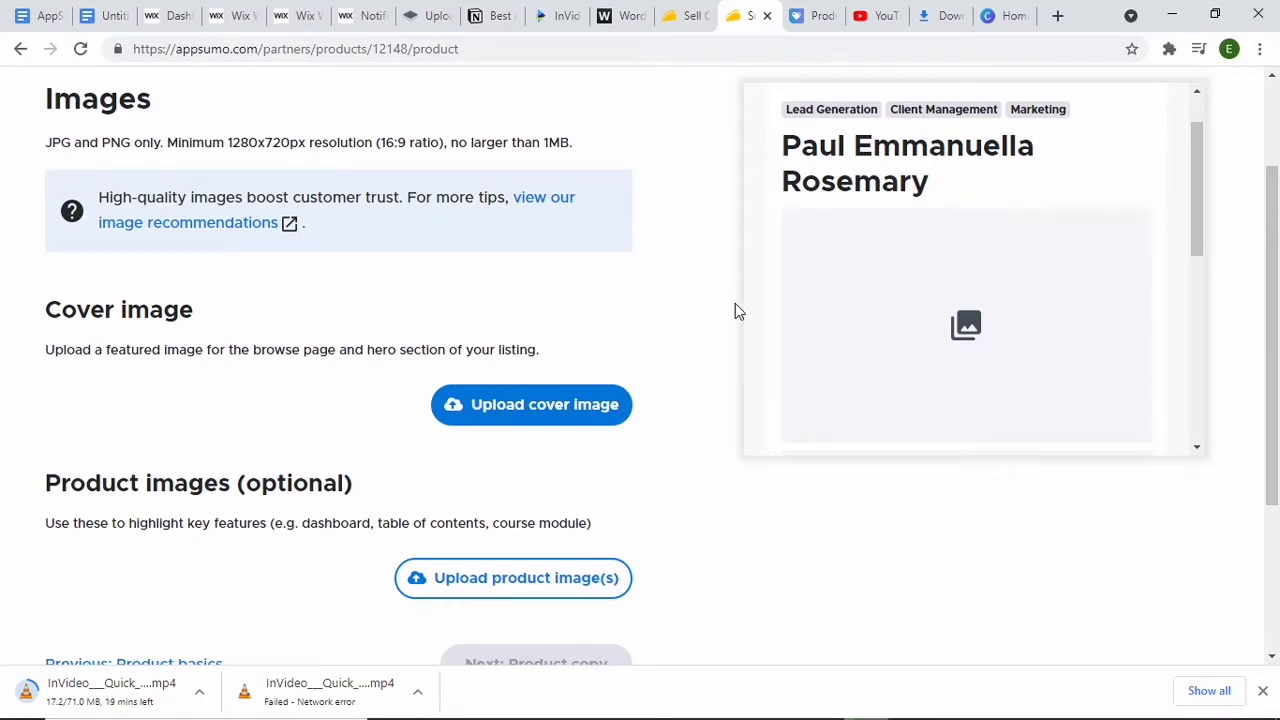
scroll(735, 310, down, 2)
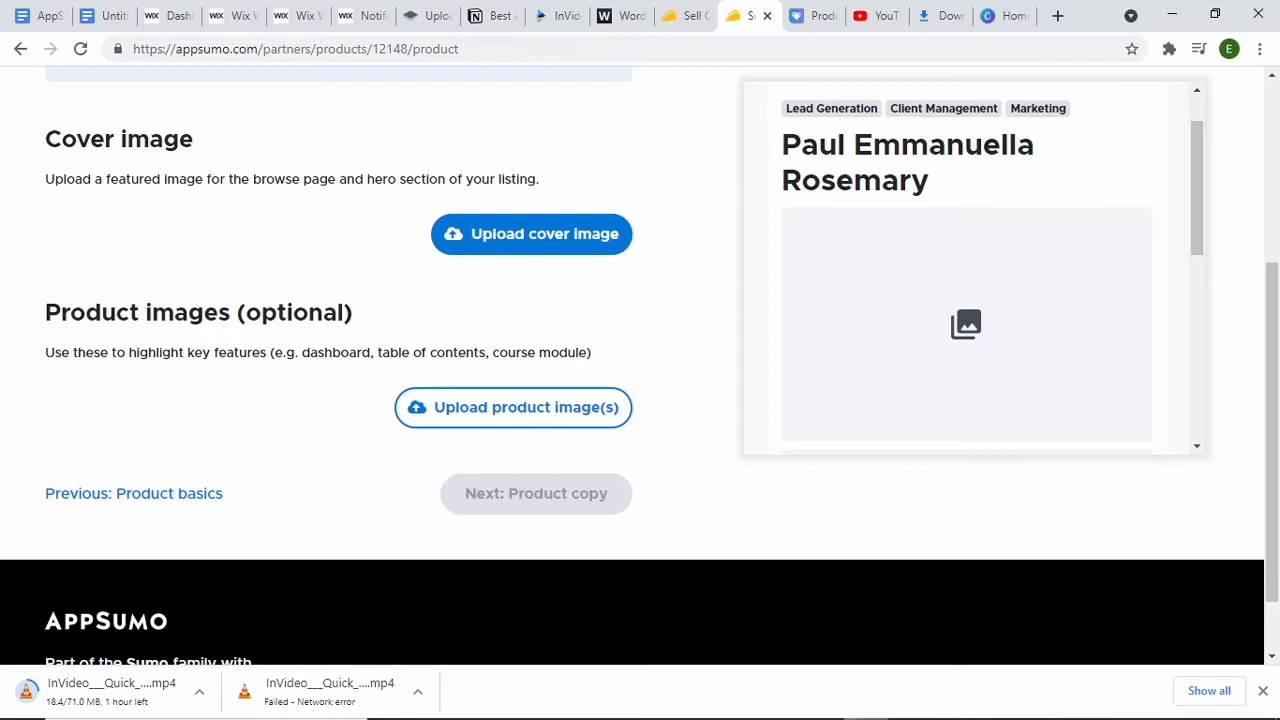
click(551, 243)
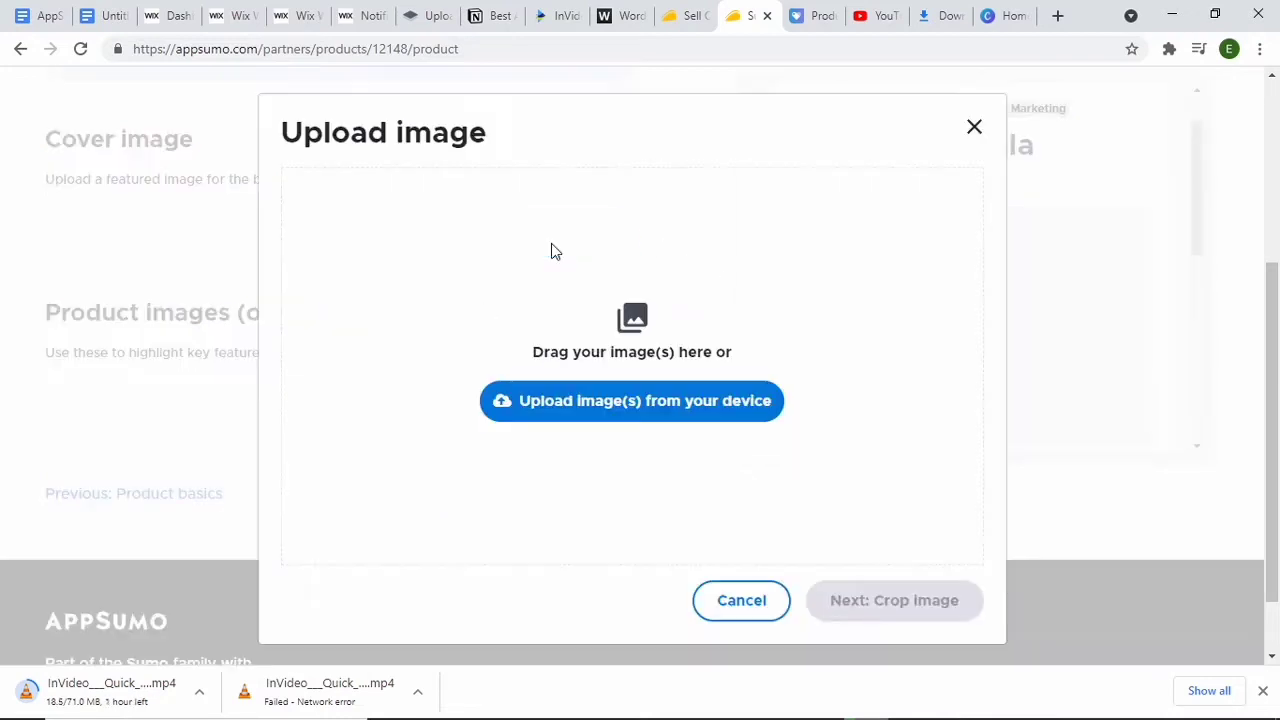
click(587, 414)
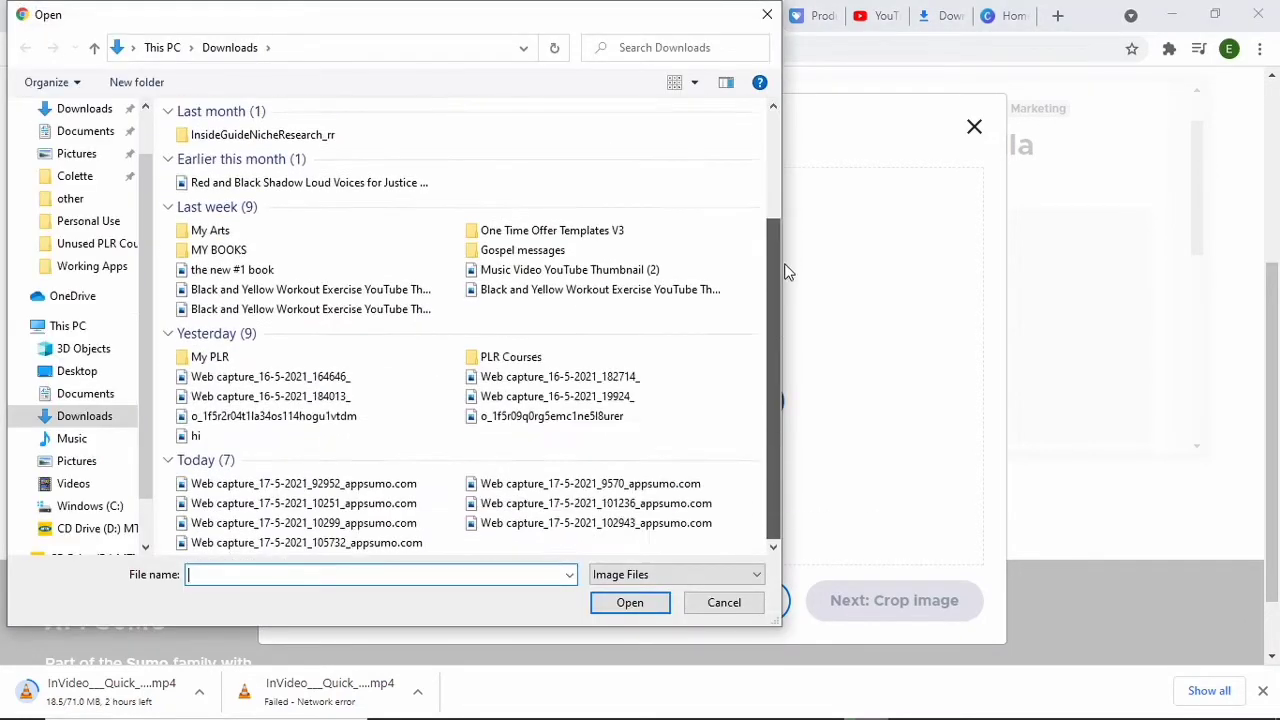
click(651, 270)
click(633, 606)
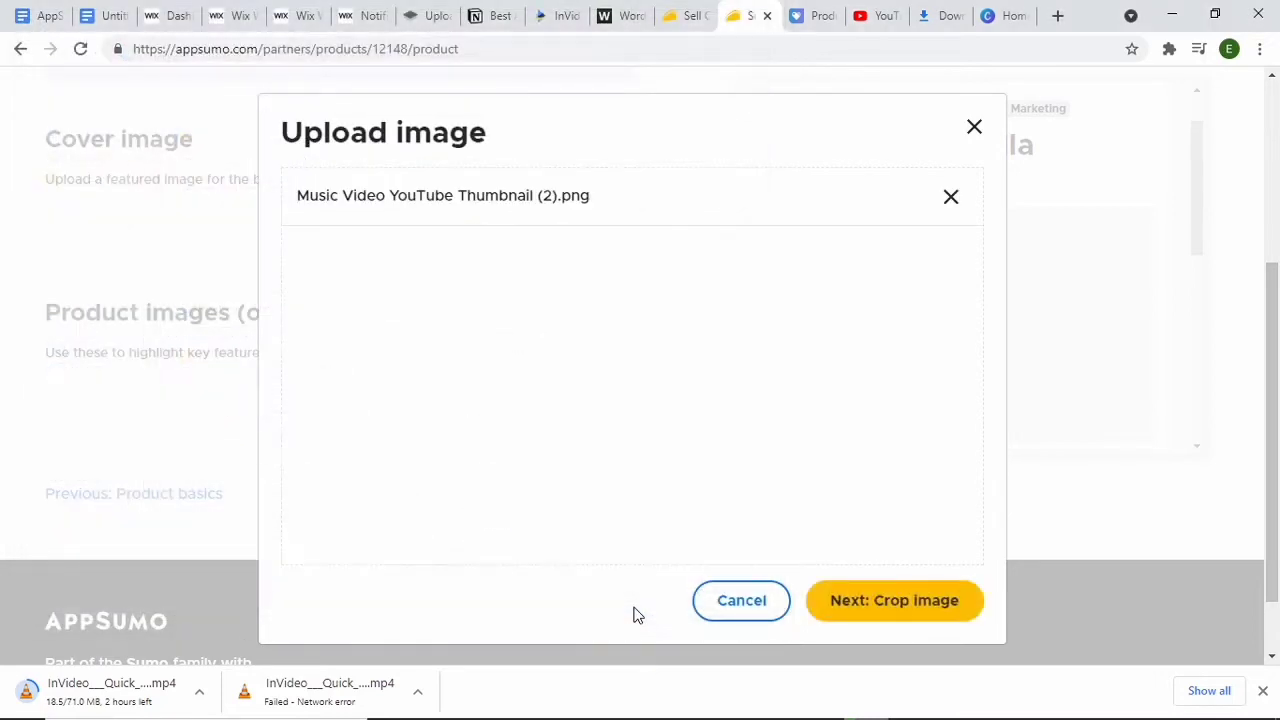
click(849, 610)
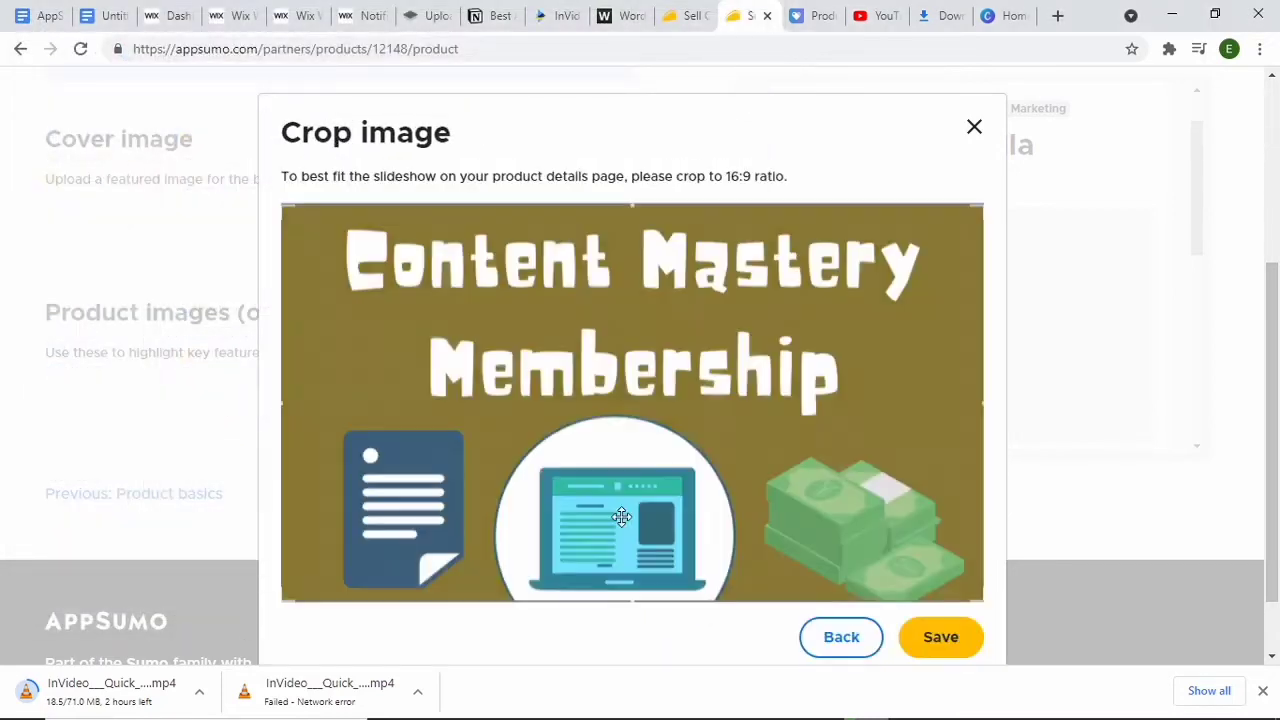
click(916, 640)
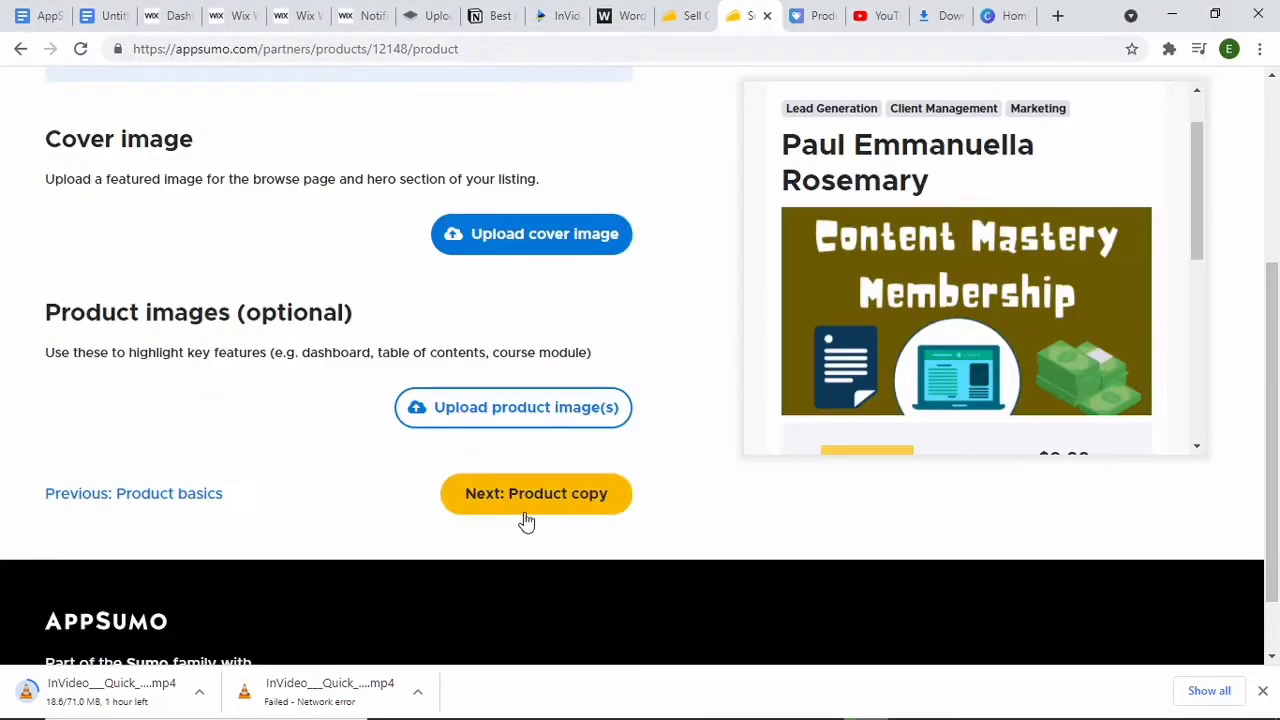
click(529, 512)
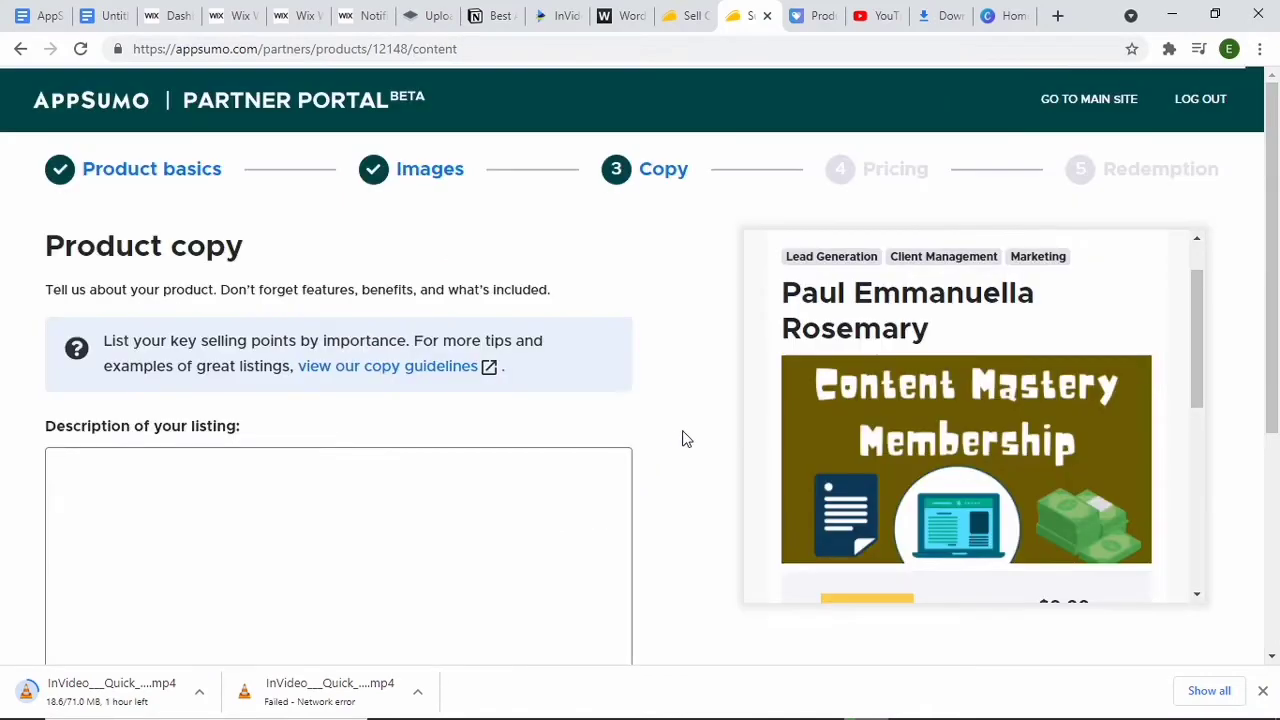
Step: Switch to the AppSumo document in Google Docs and find the section on writing converting sales copy as a beginner
mouse_move(1277, 237)
mouse_down()
mouse_move(1278, 360)
mouse_move(1277, 258)
mouse_up()
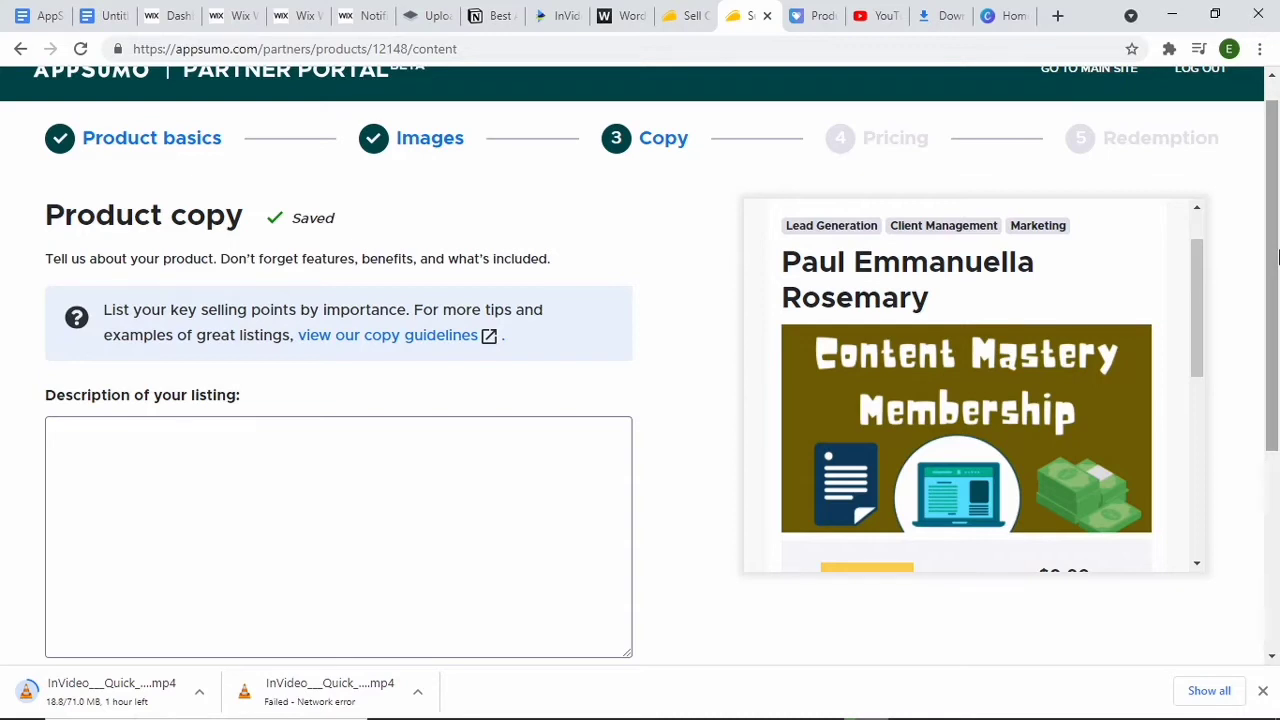
click(42, 13)
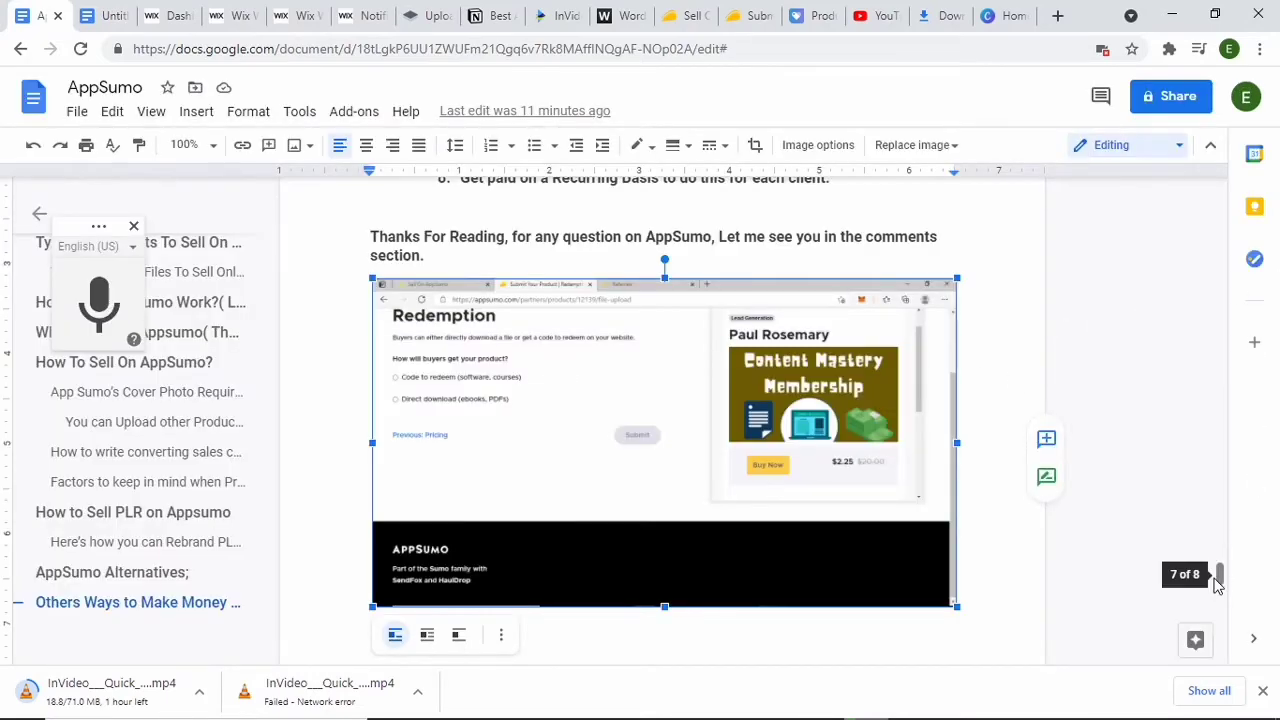
drag(1223, 574, 1233, 393)
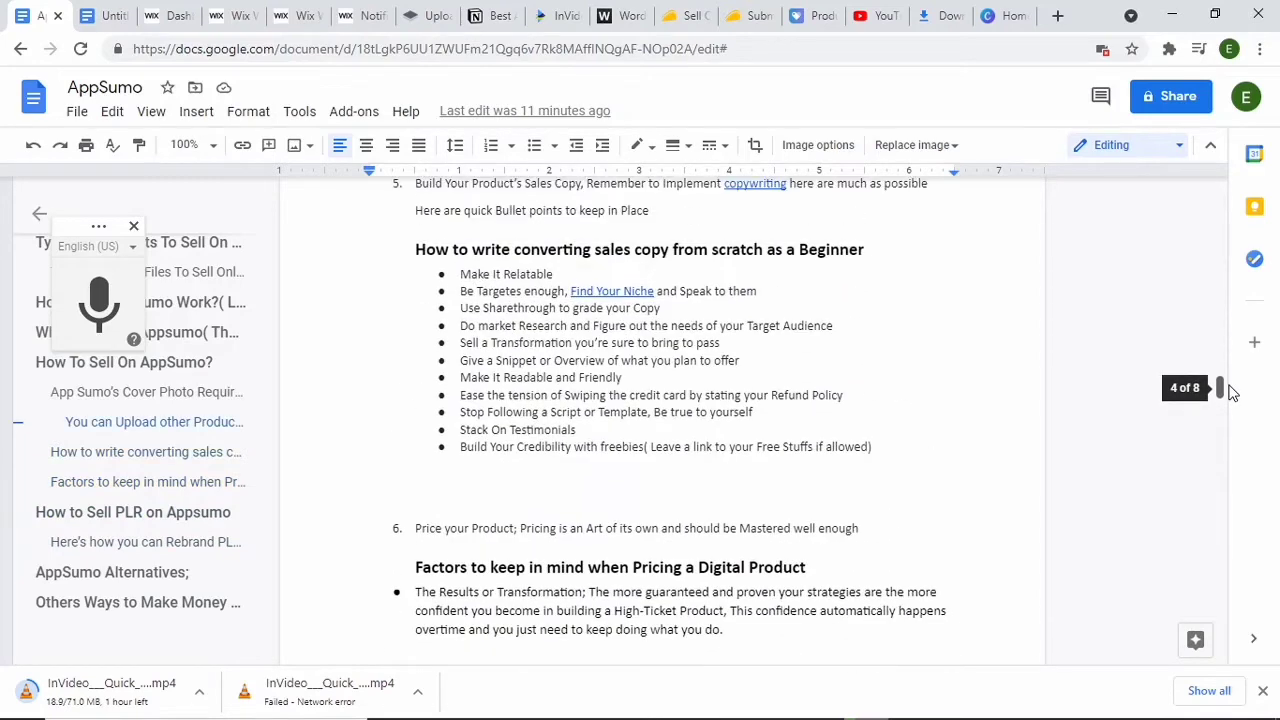
scroll(1229, 391, down, 1)
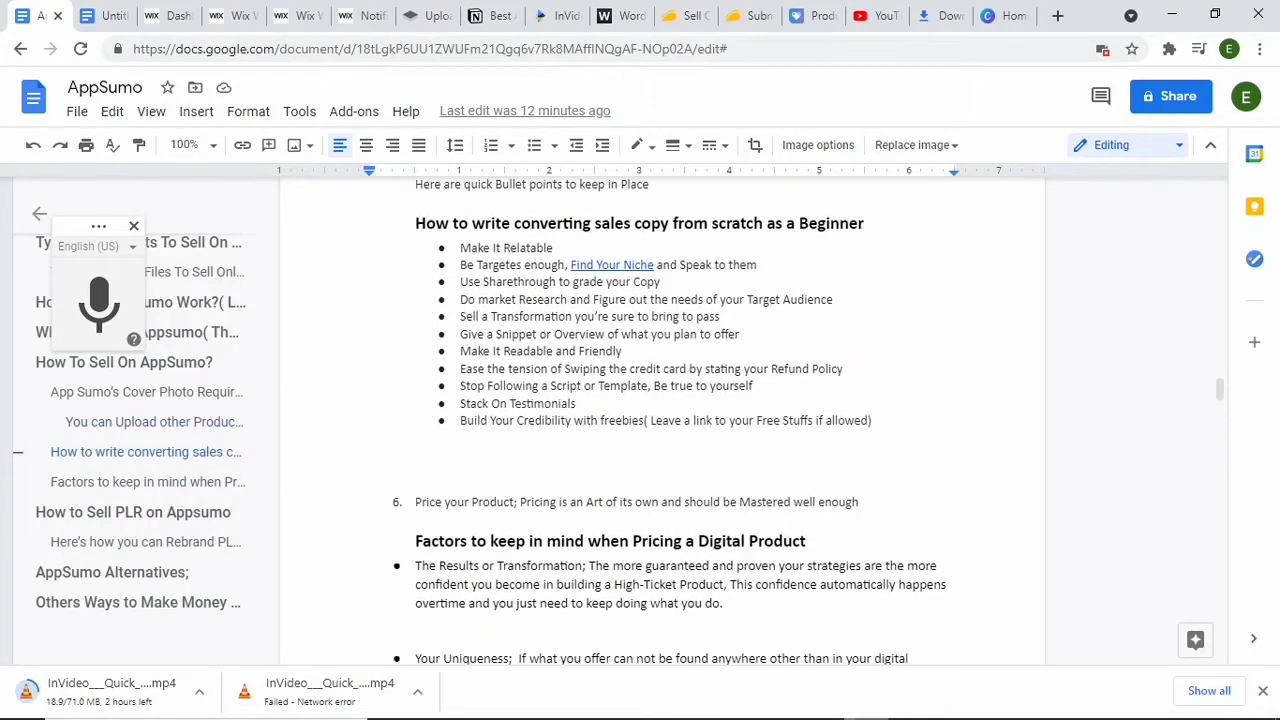
scroll(669, 422, up, 2)
scroll(669, 422, down, 2)
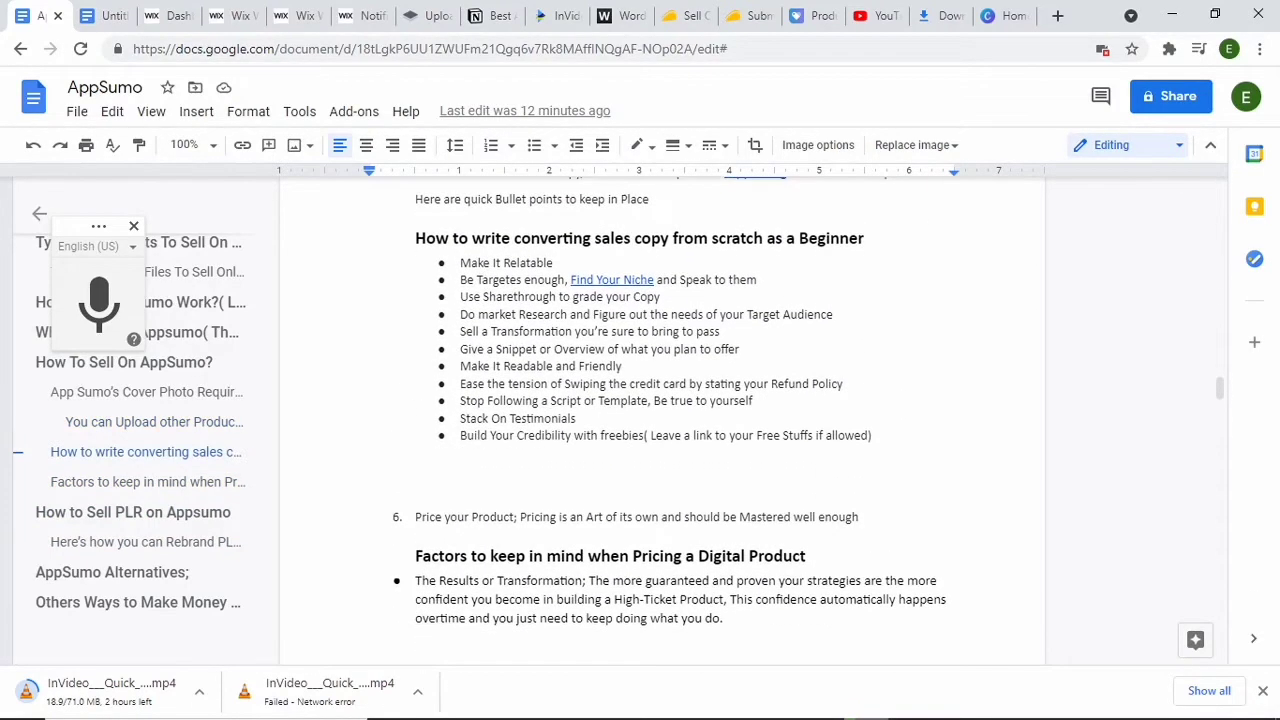
scroll(1182, 348, up, 1)
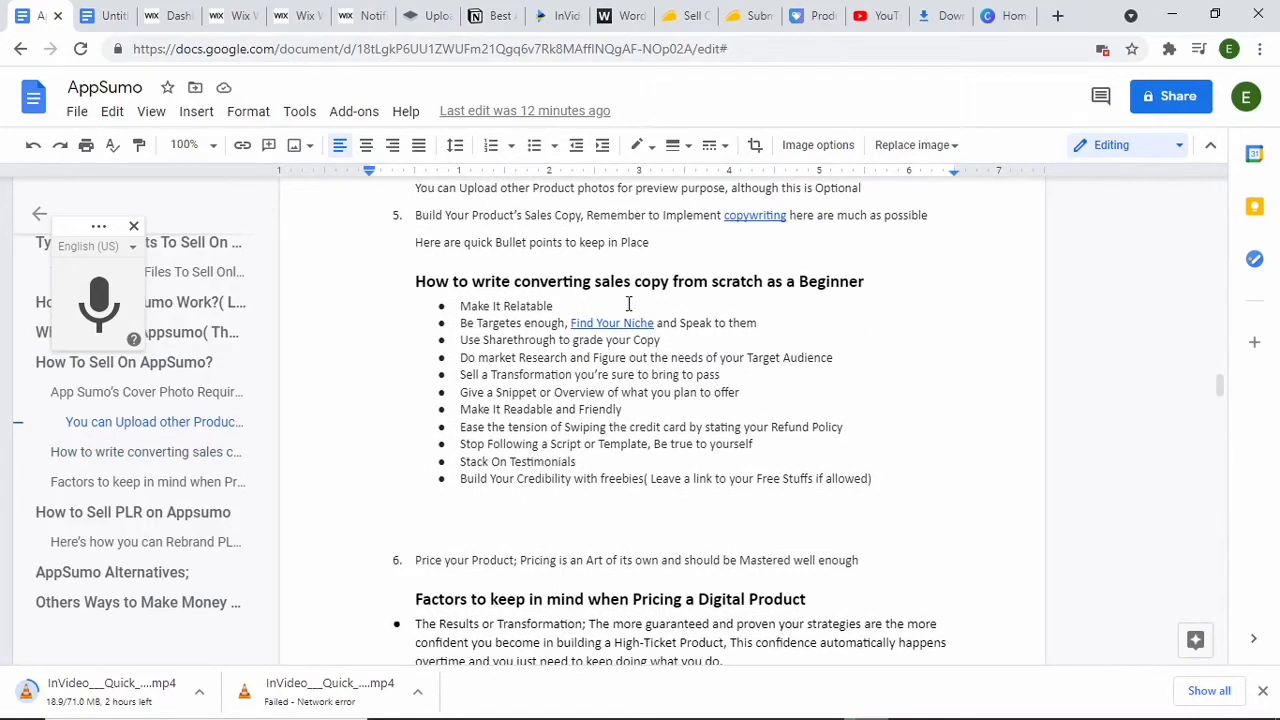
drag(566, 308, 541, 307)
drag(541, 307, 331, 274)
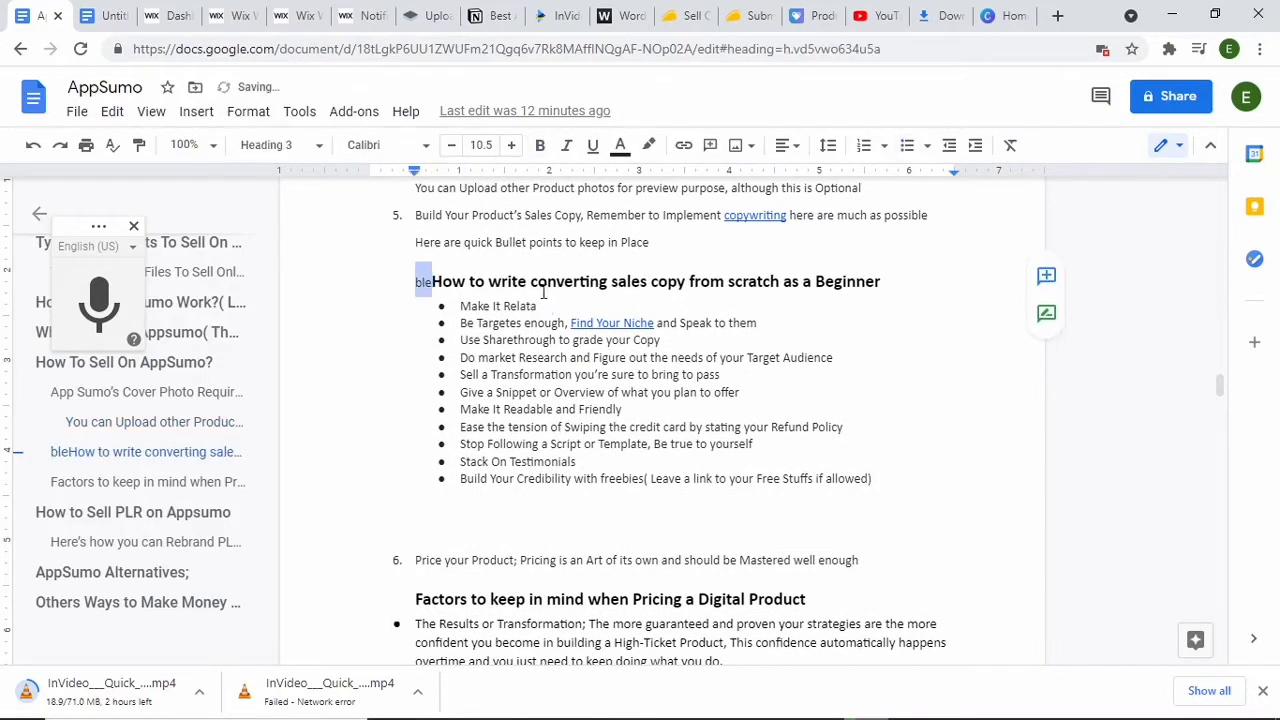
click(33, 147)
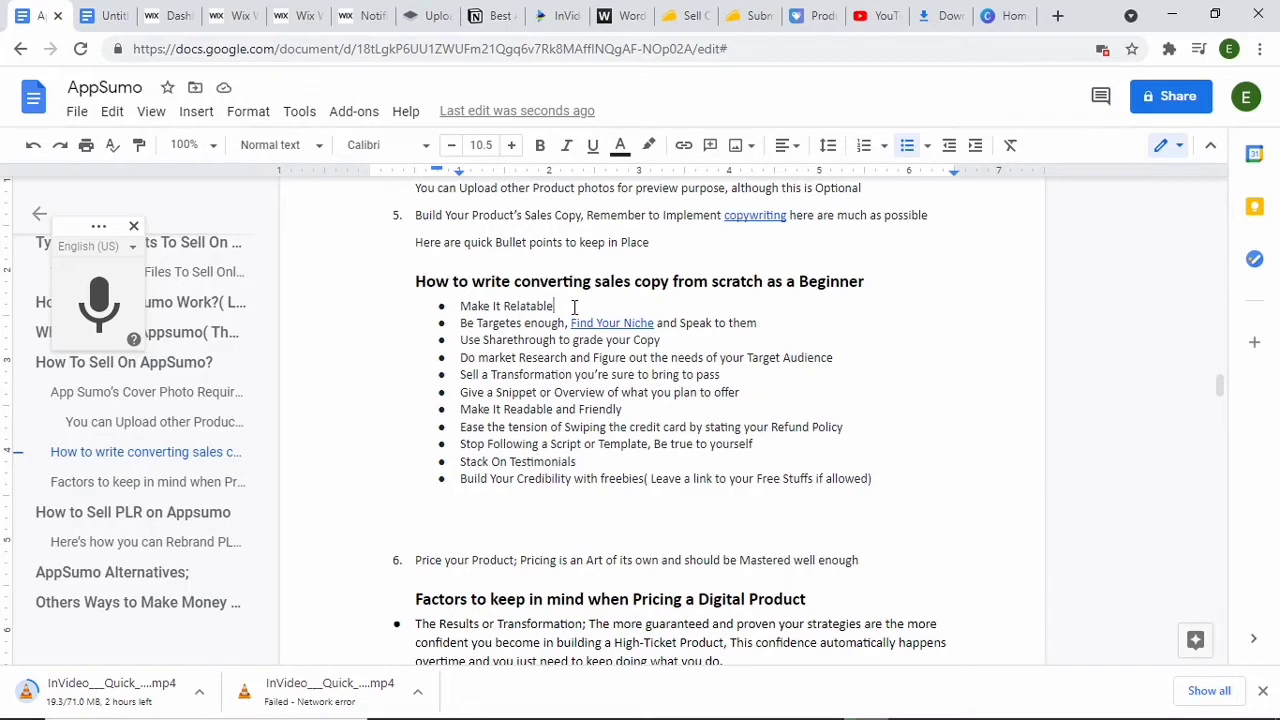
Step: Correct "Targetes" to "Targeted" in the second bullet of the sales copy list
click(521, 323)
key(BackSpace)
text(D)
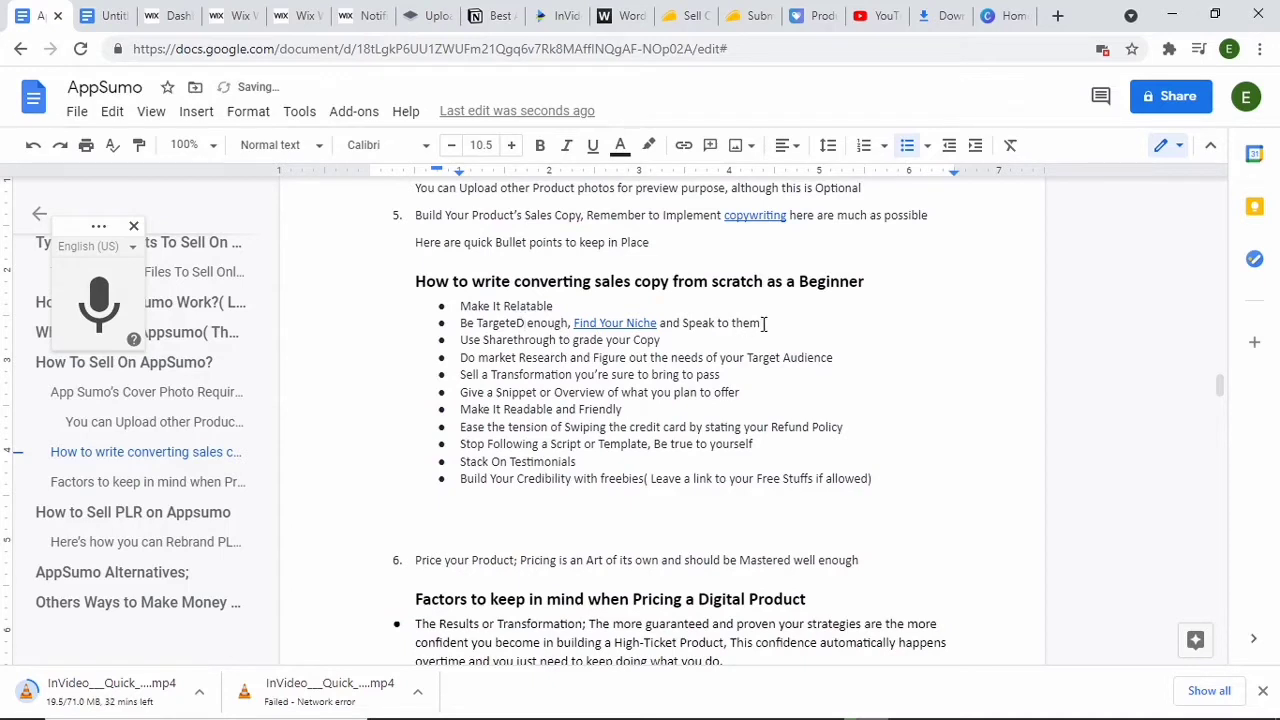
key(BackSpace)
text(d)
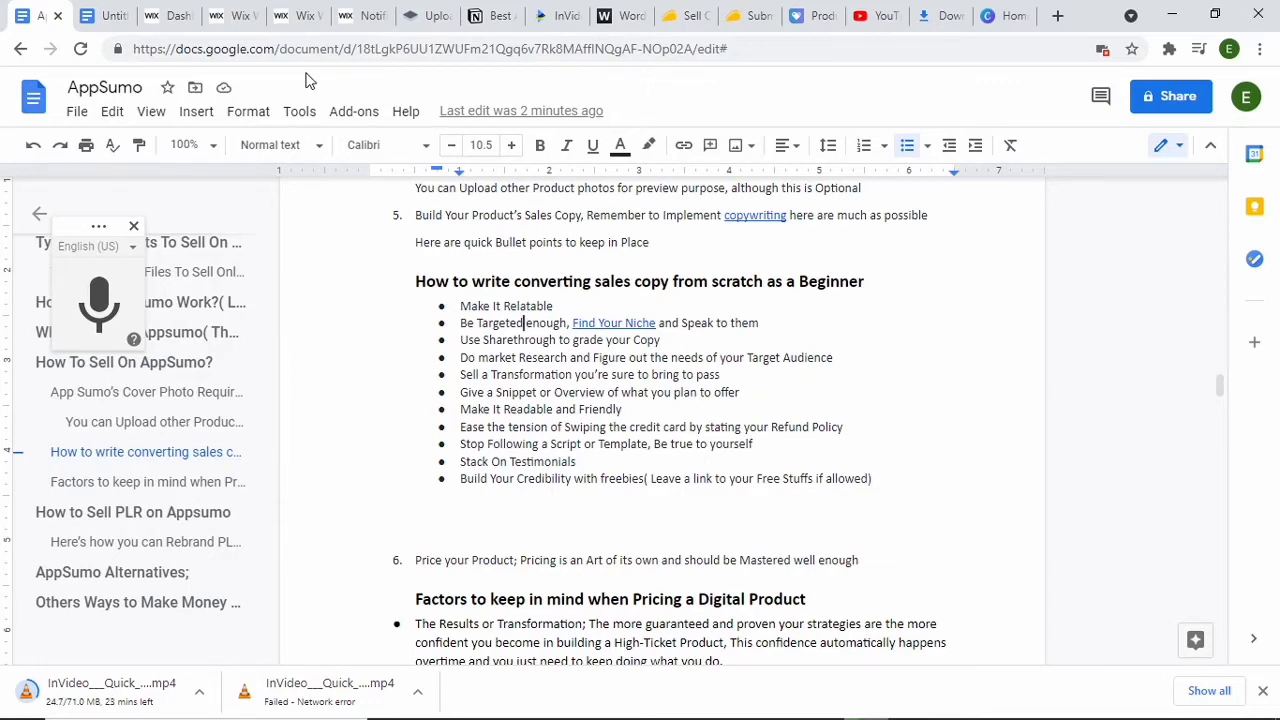
click(294, 14)
click(235, 15)
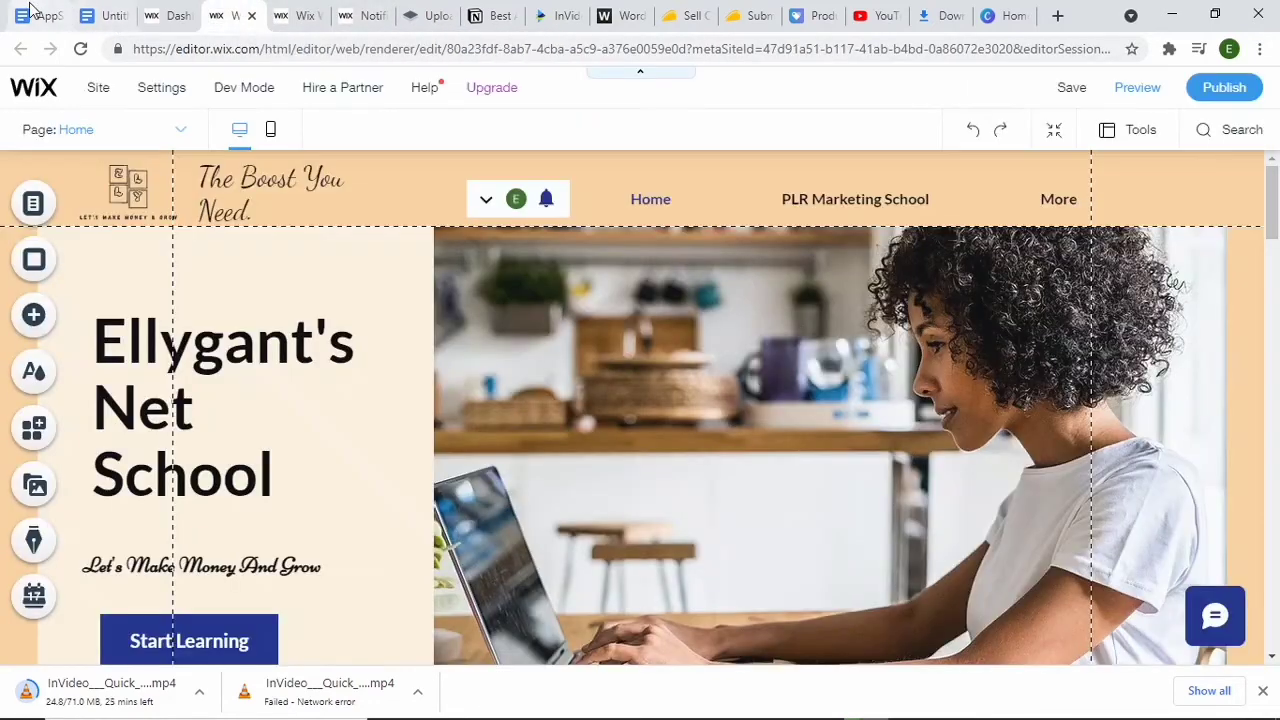
right_click(30, 12)
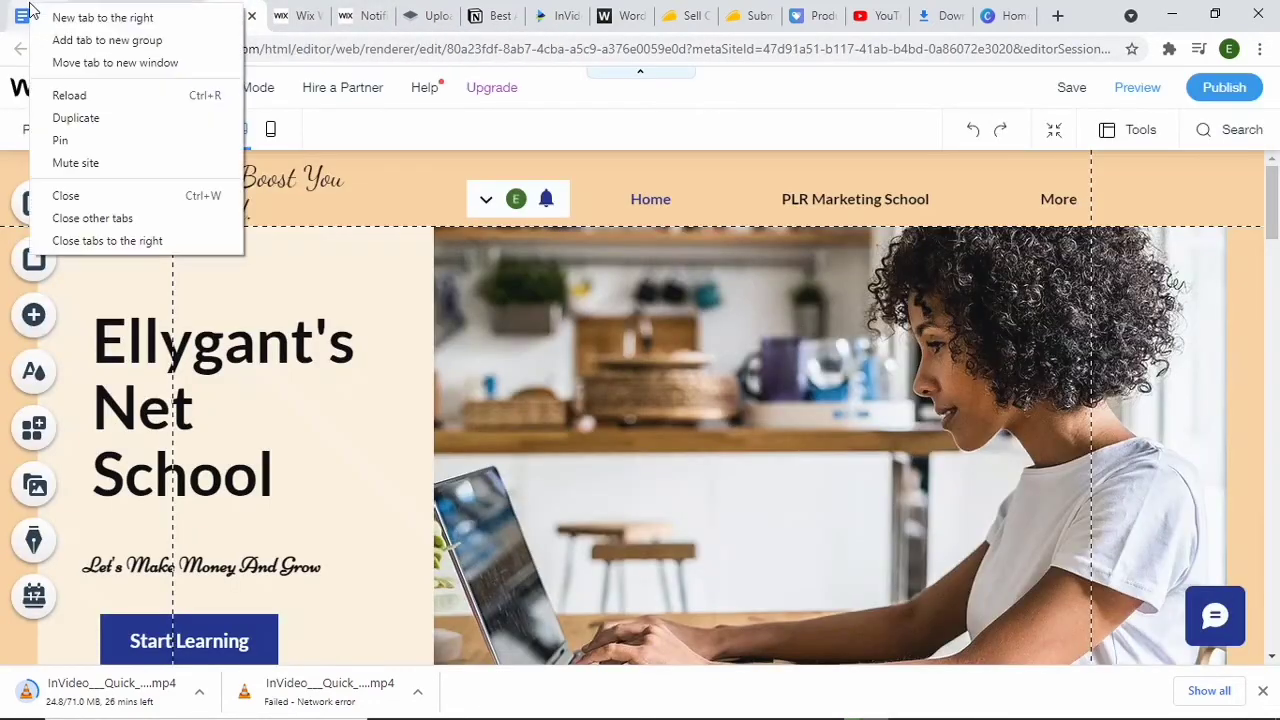
Step: Return to the AppSumo document in Google Docs and read the bullet points on writing converting sales copy
click(380, 146)
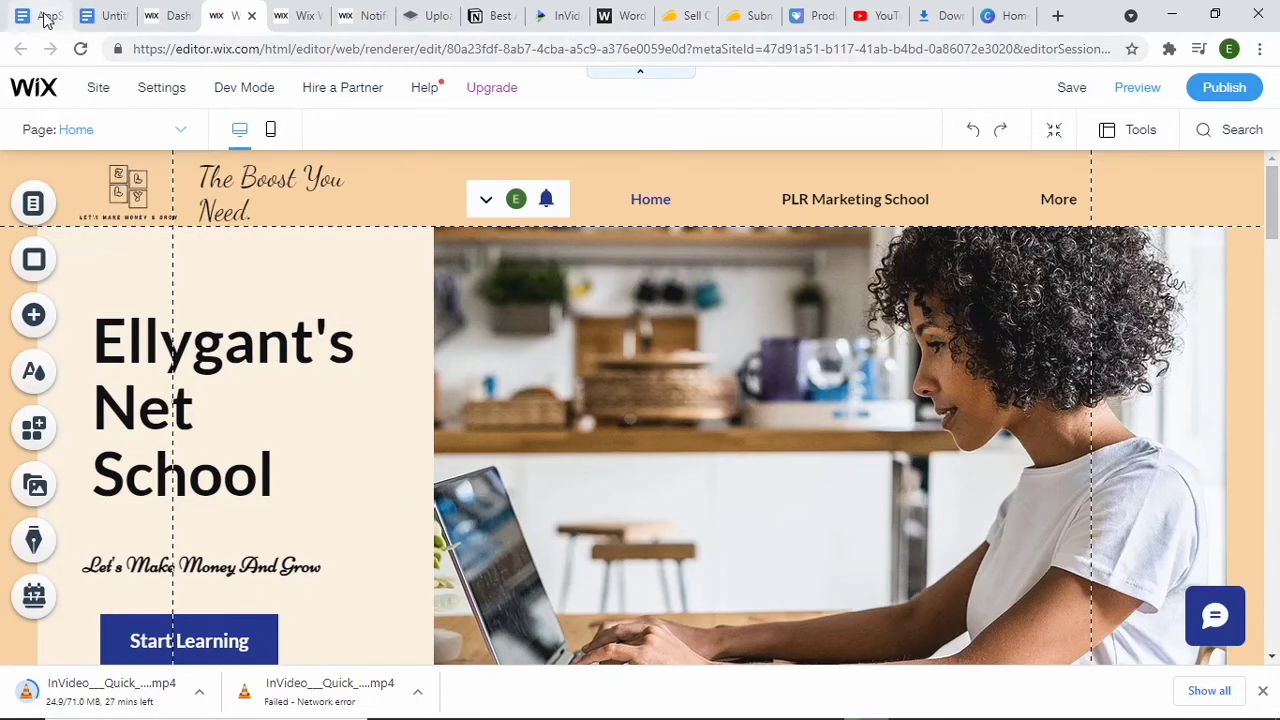
click(306, 14)
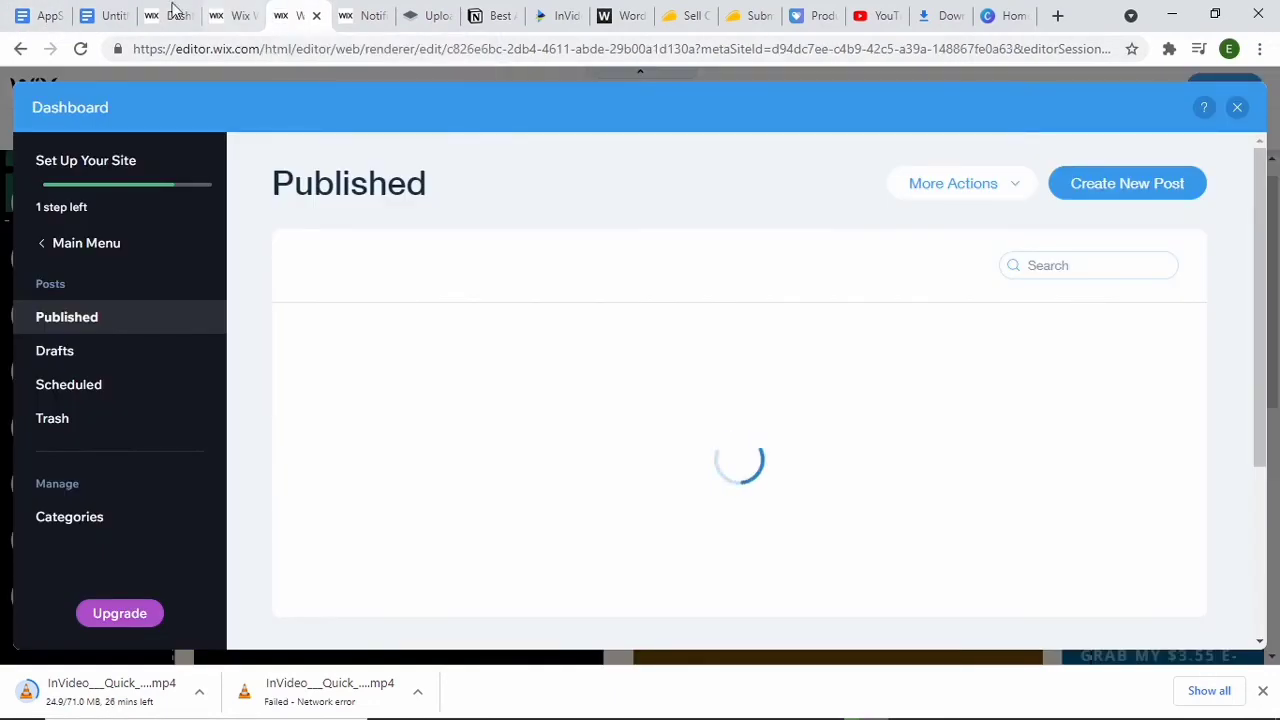
click(40, 14)
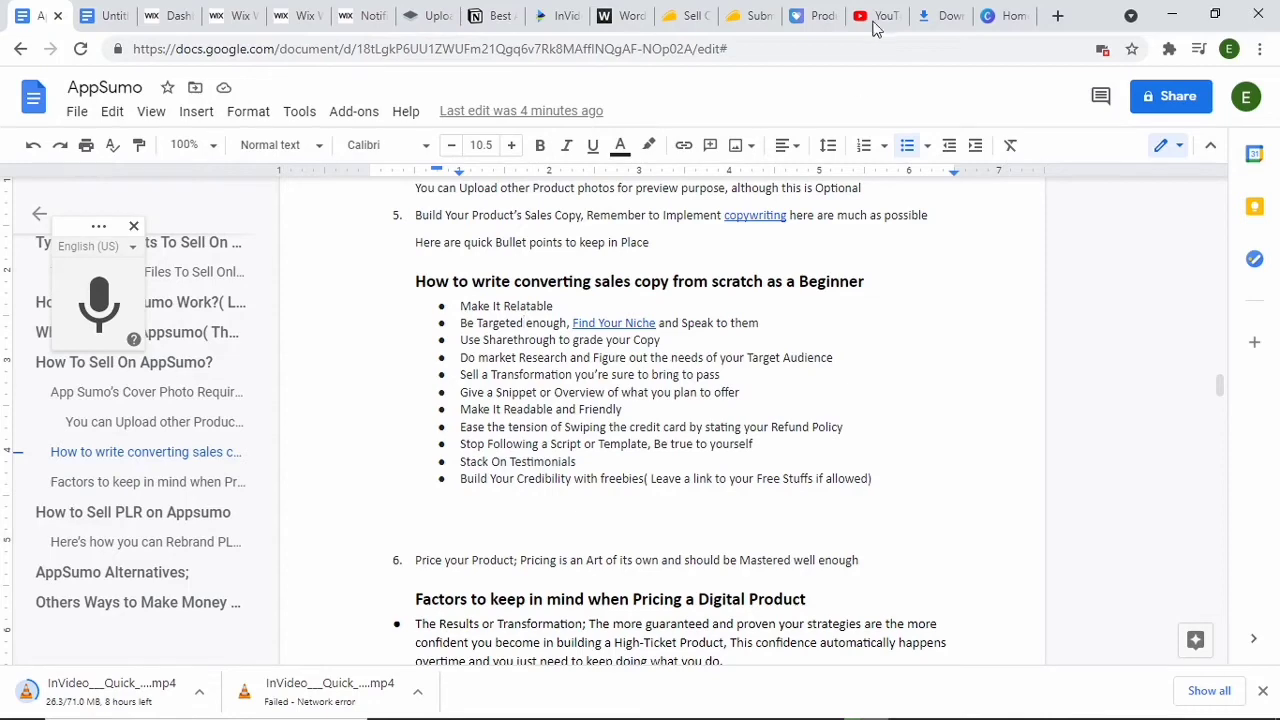
Step: Switch to the AppSumo partner portal, enter "hey hiiiiiiiii" as the listing description and continue to the pricing stage
click(745, 16)
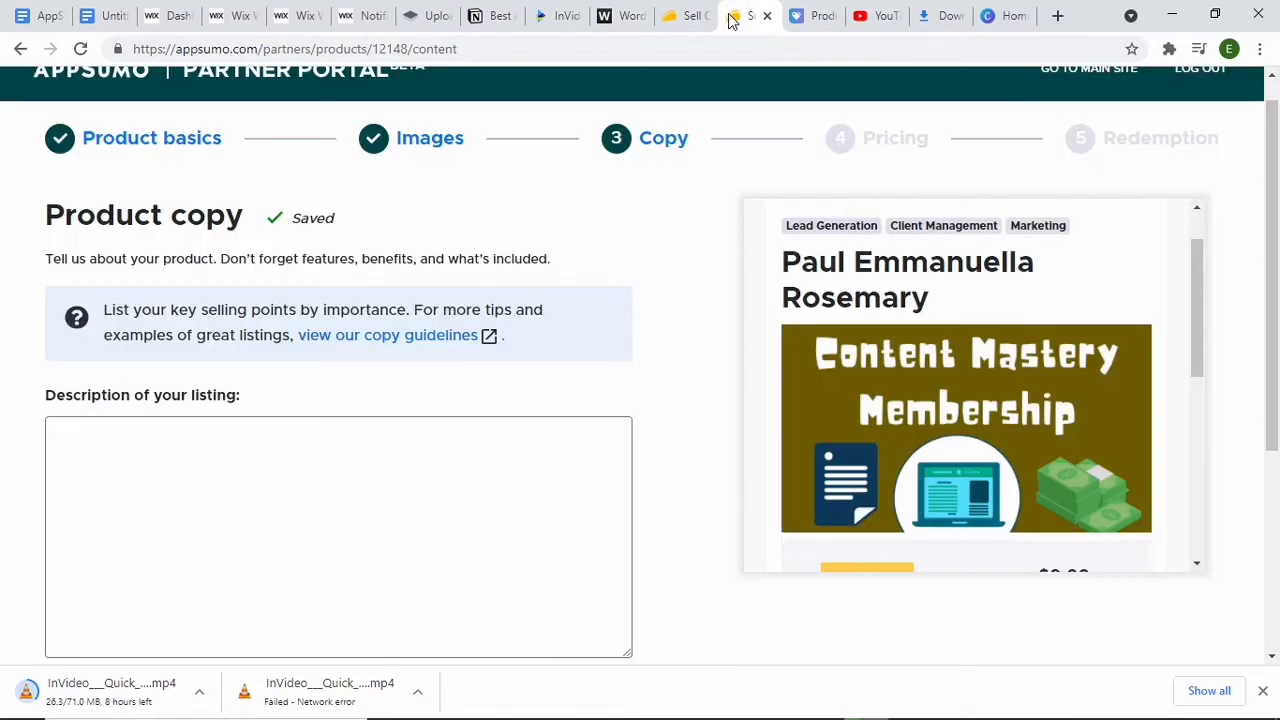
click(252, 429)
text(hey hiiiiiiiii)
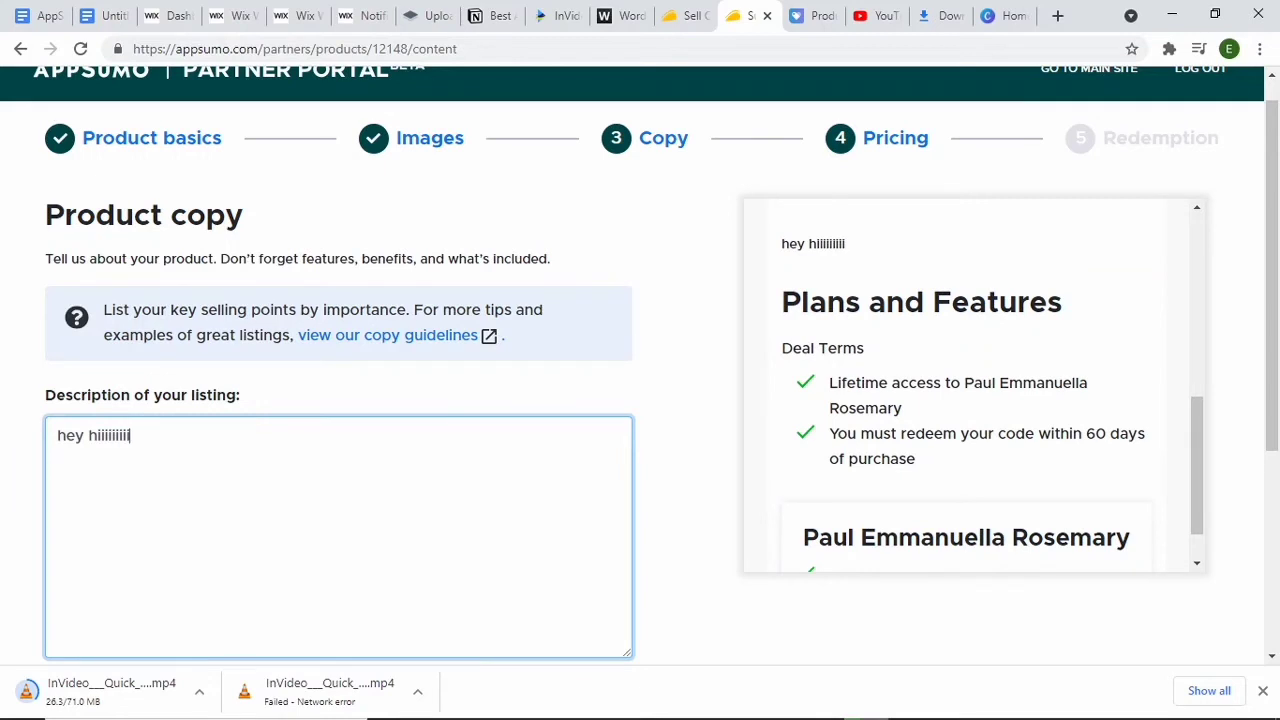
scroll(640, 400, down, 3)
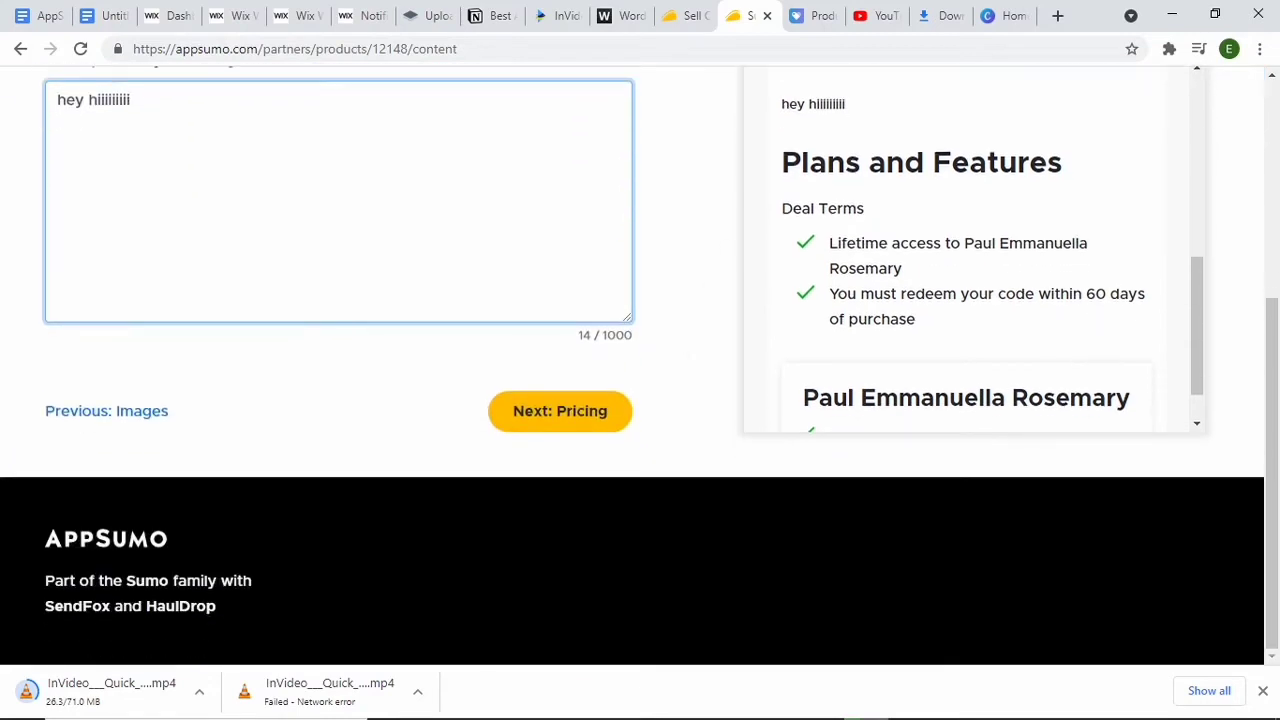
click(548, 420)
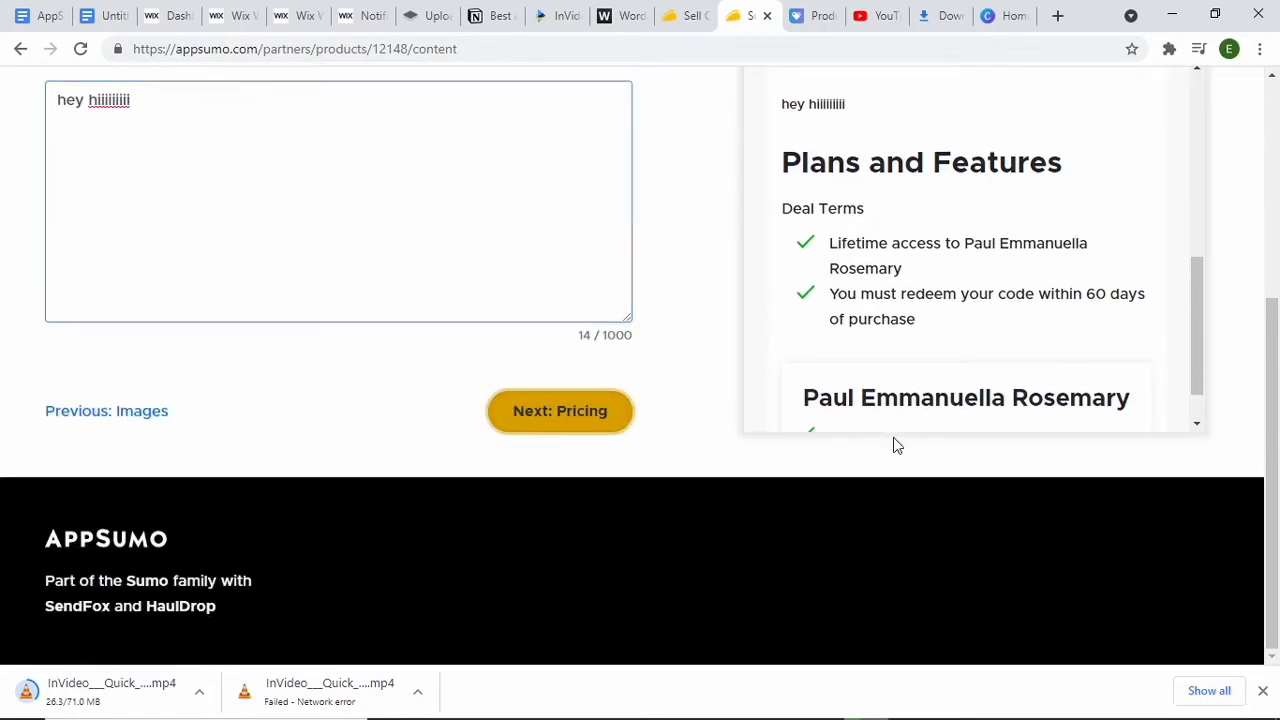
scroll(603, 435, down, 1)
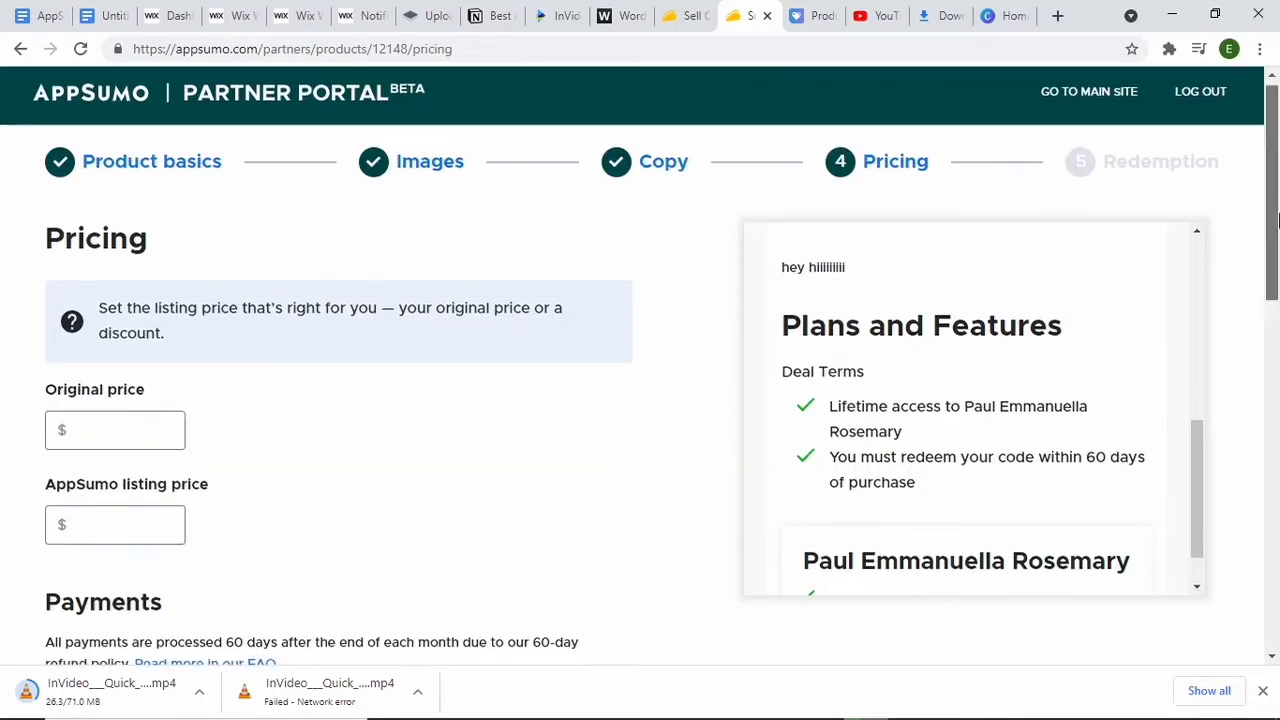
Step: Set the product's original price to $1000 and its AppSumo listing price to $25
click(94, 400)
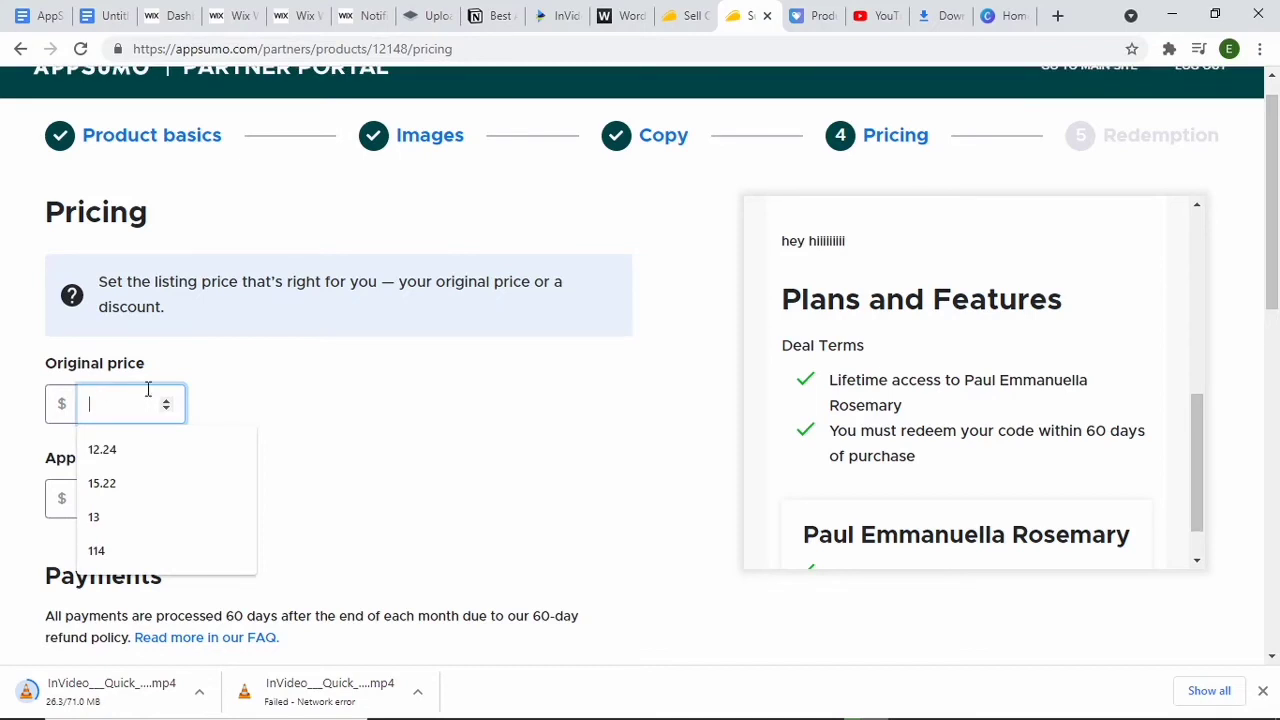
text(1000)
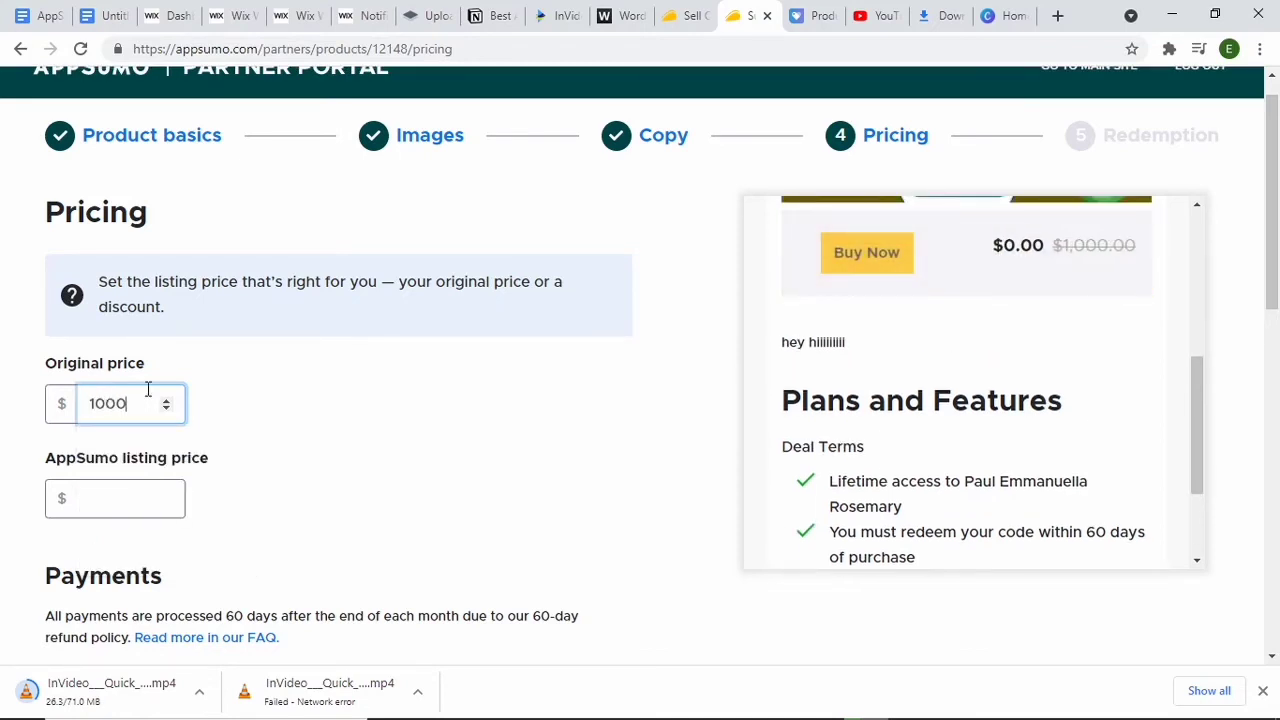
click(98, 493)
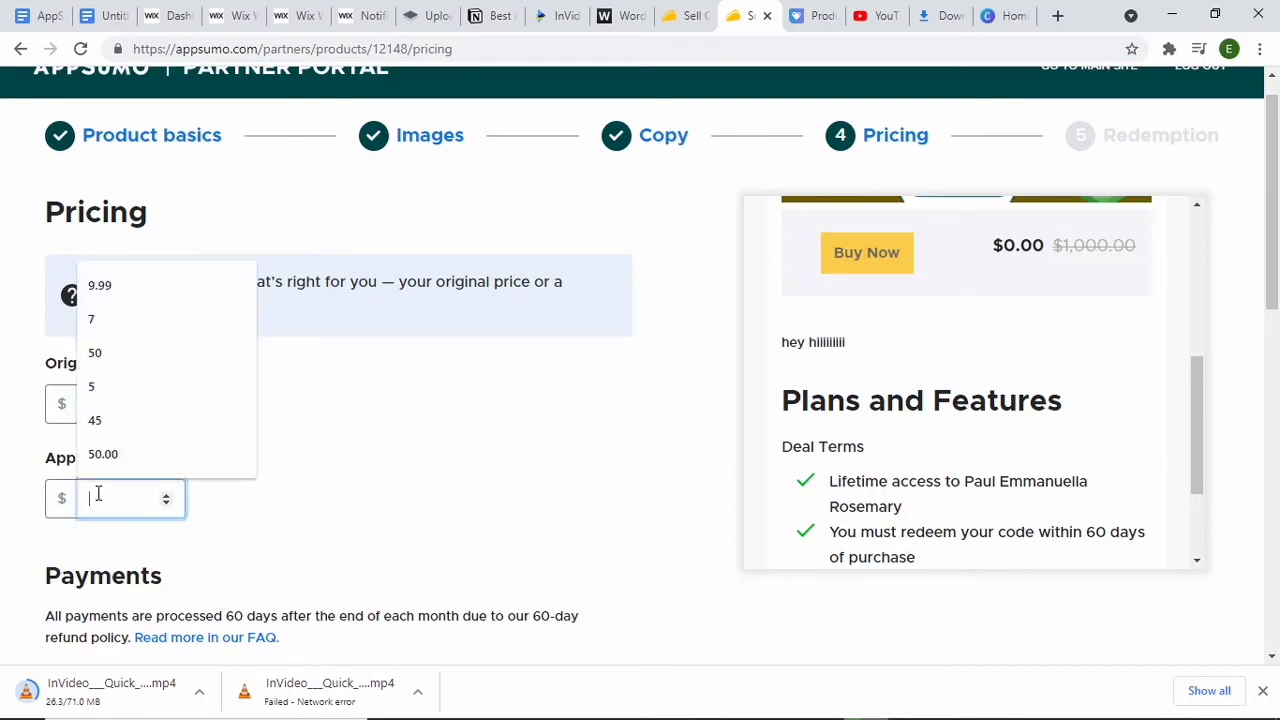
text(25)
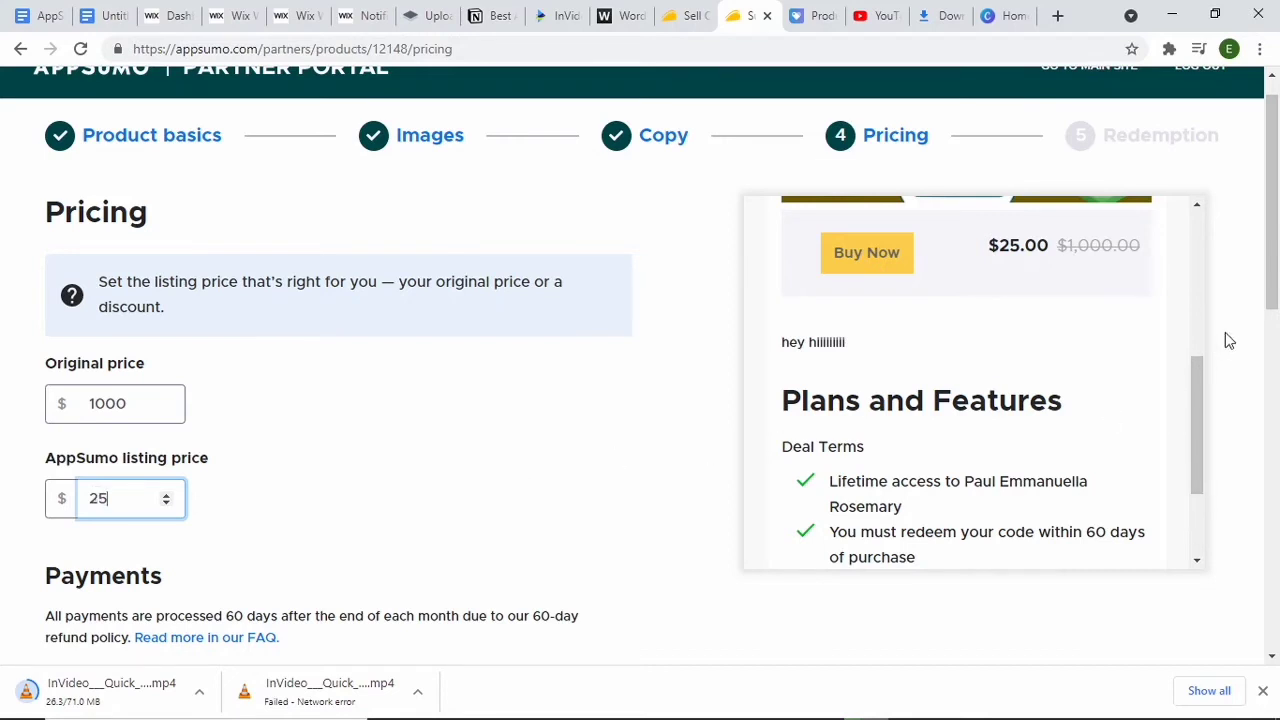
Step: Add "In PDF format, Checklist format" as the key feature and continue to the redemption stage
drag(1270, 263, 1269, 540)
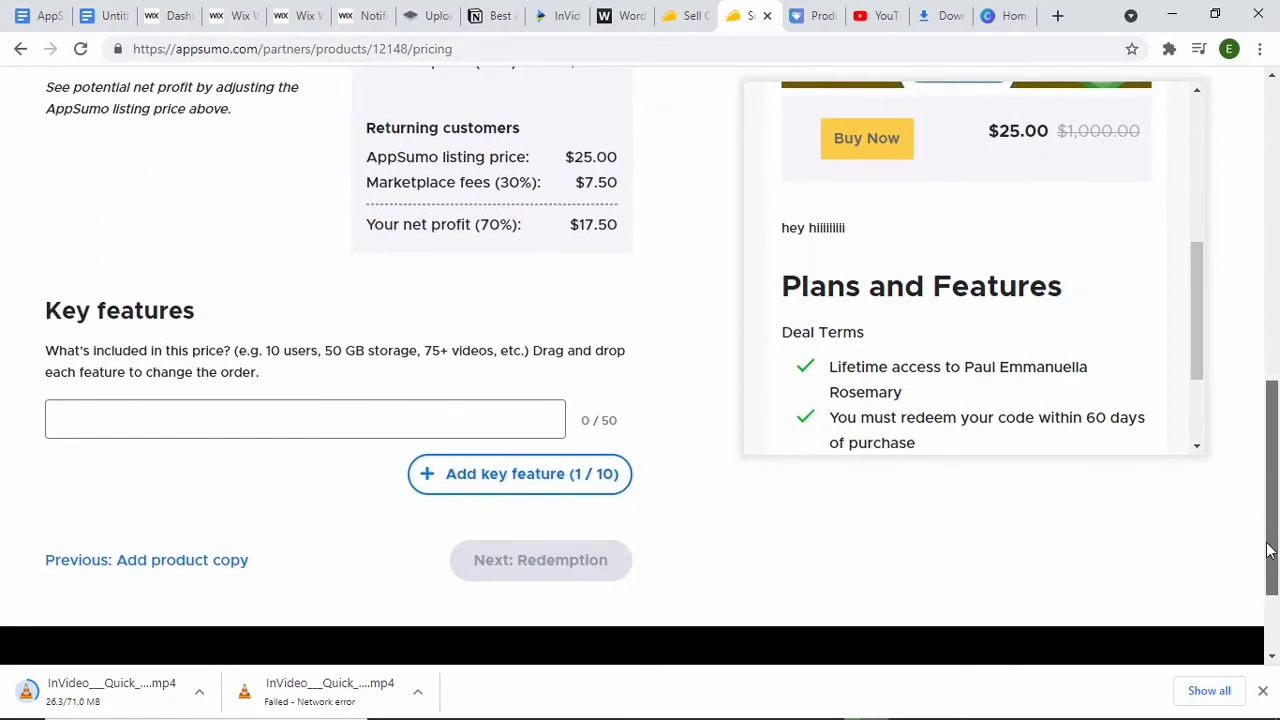
click(300, 426)
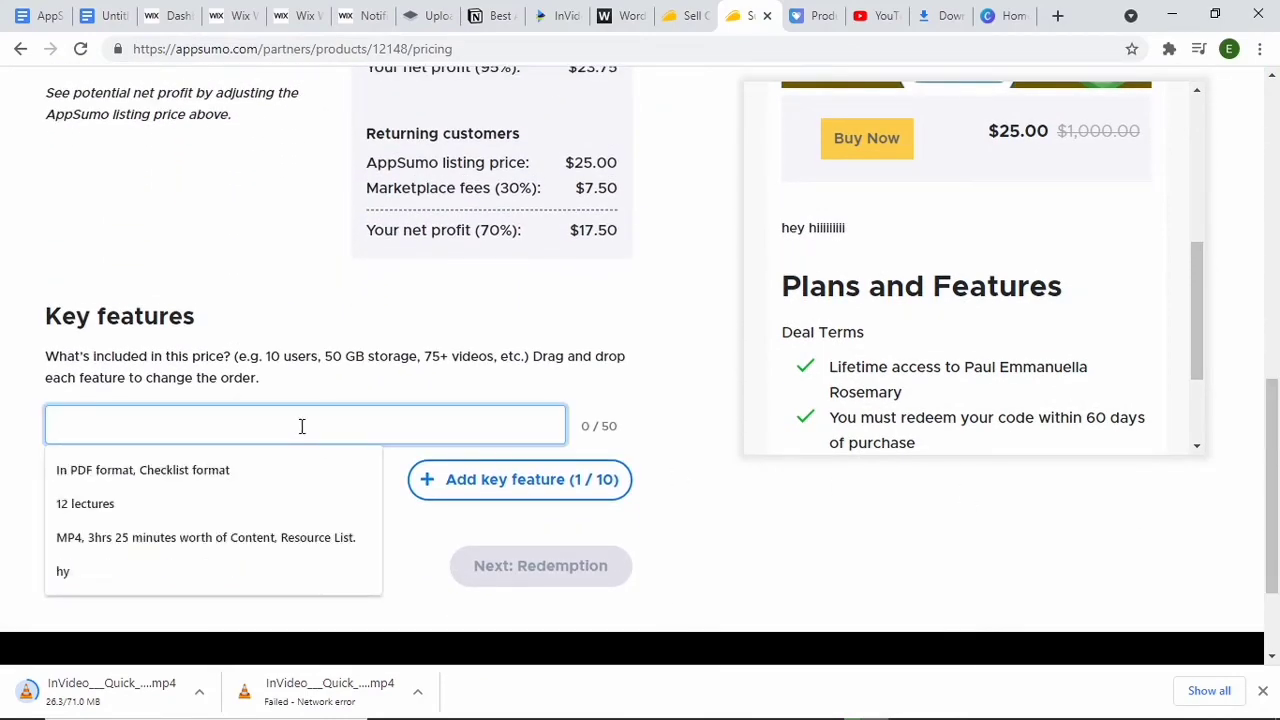
click(262, 467)
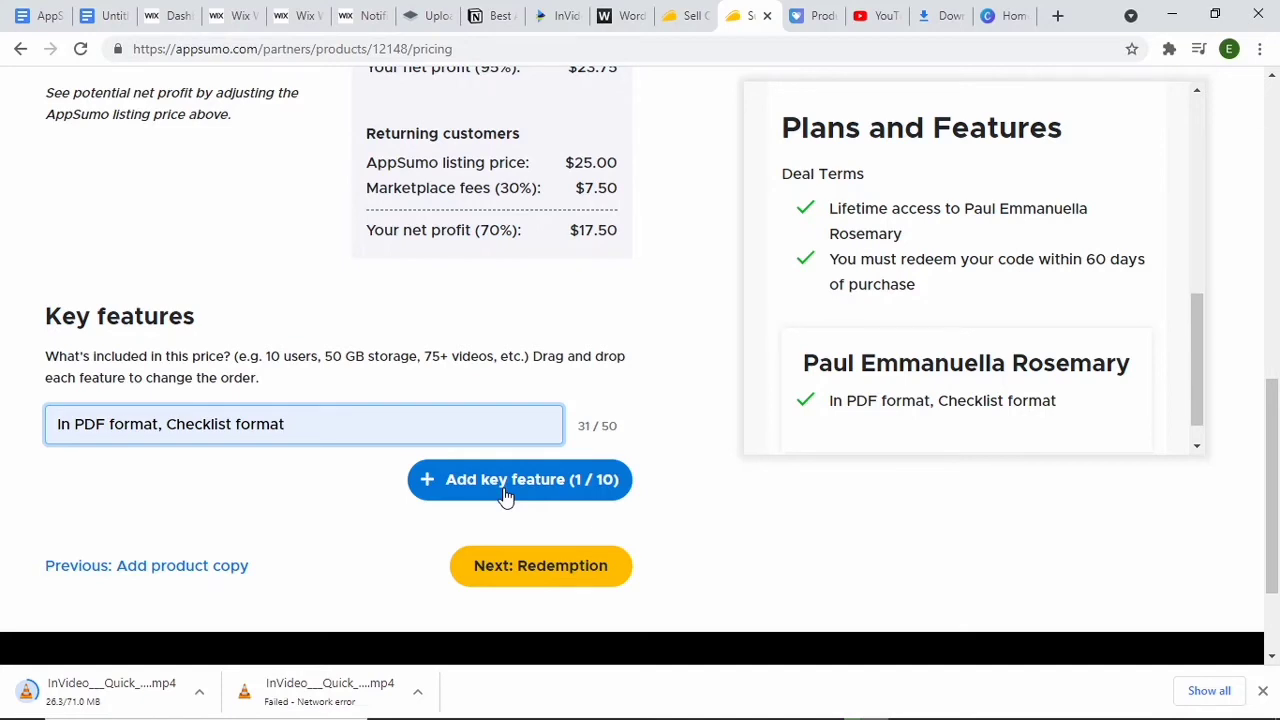
click(511, 567)
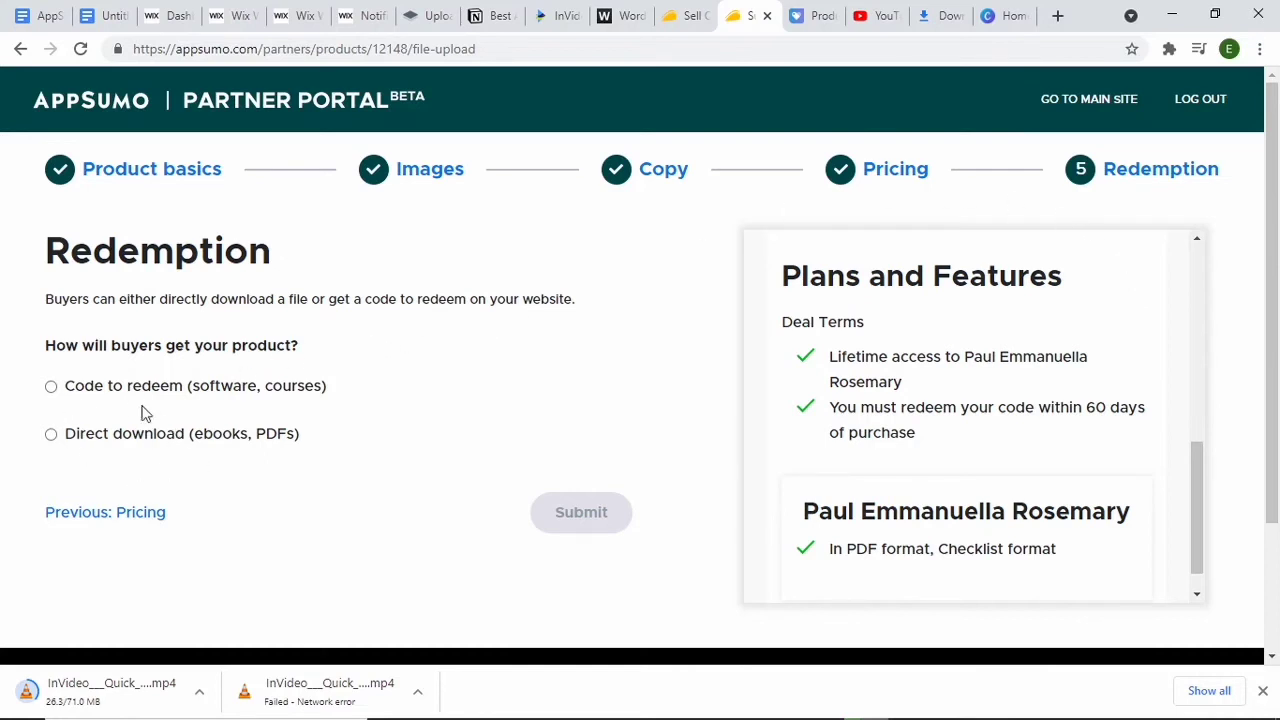
Step: Set the product to be delivered by code to redeem and review the redemption URL and CSV upload requirements
click(52, 388)
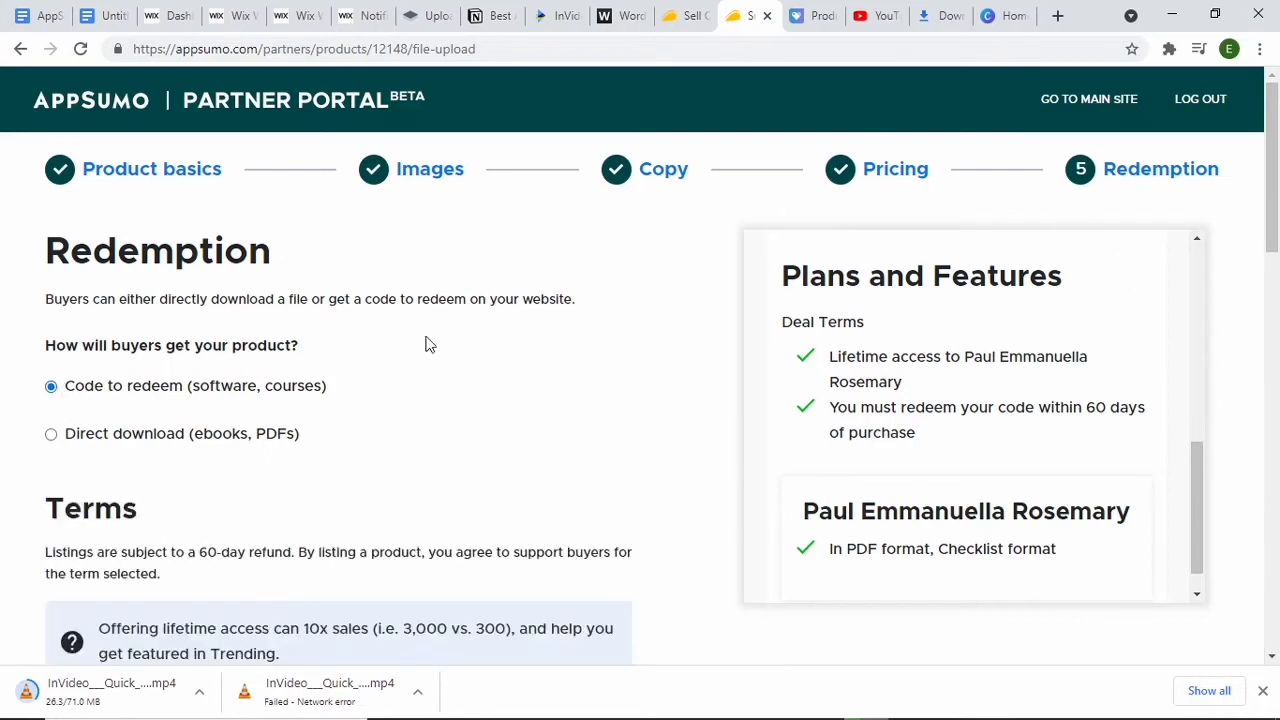
scroll(1275, 252, down, 4)
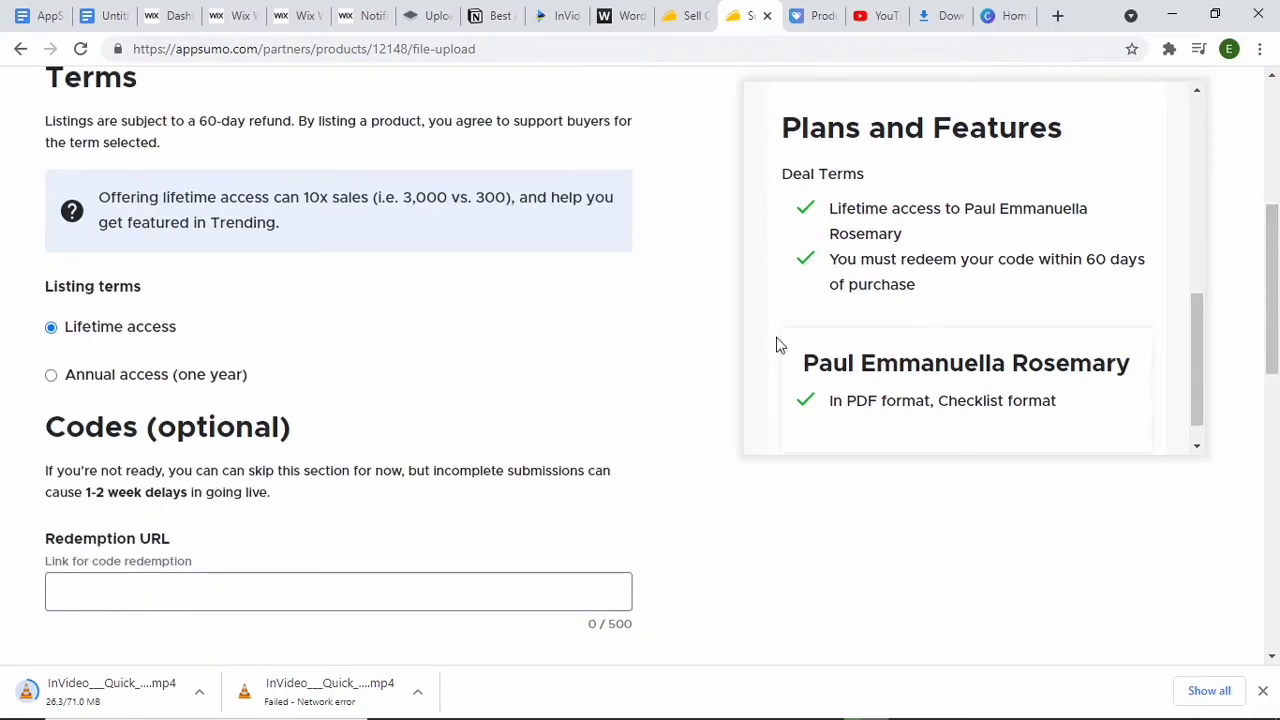
click(109, 587)
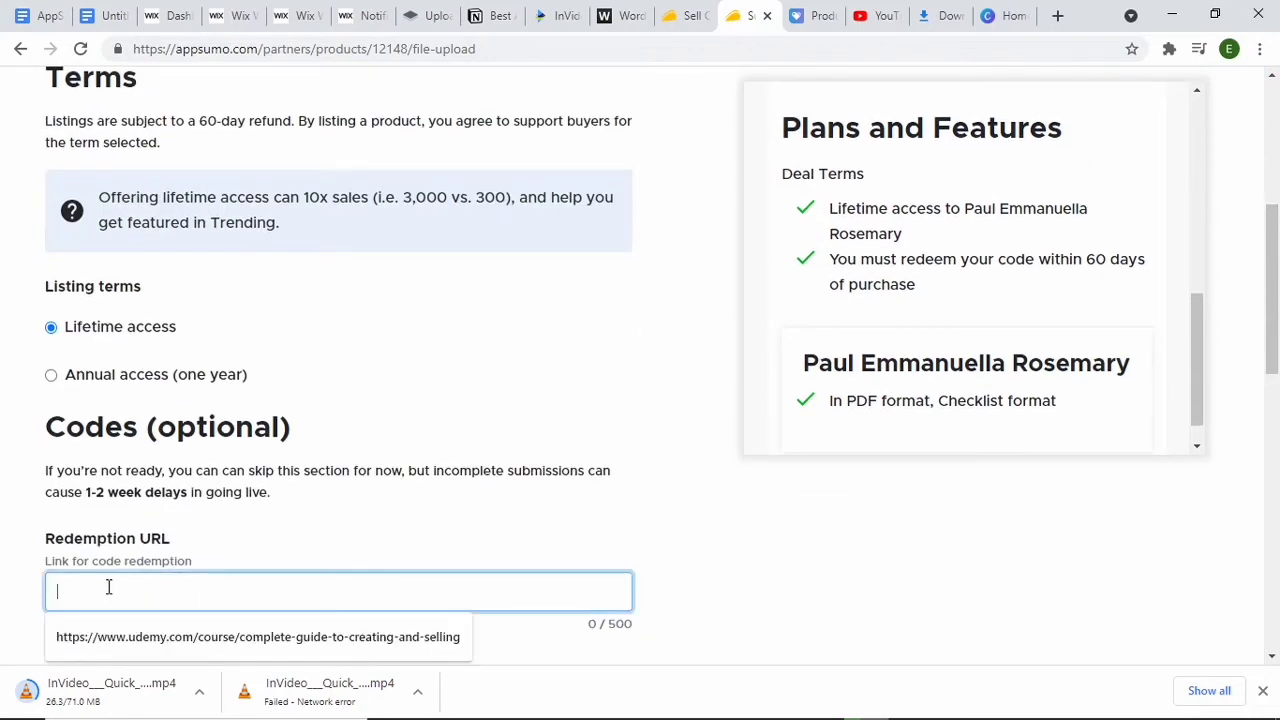
scroll(1275, 305, down, 2)
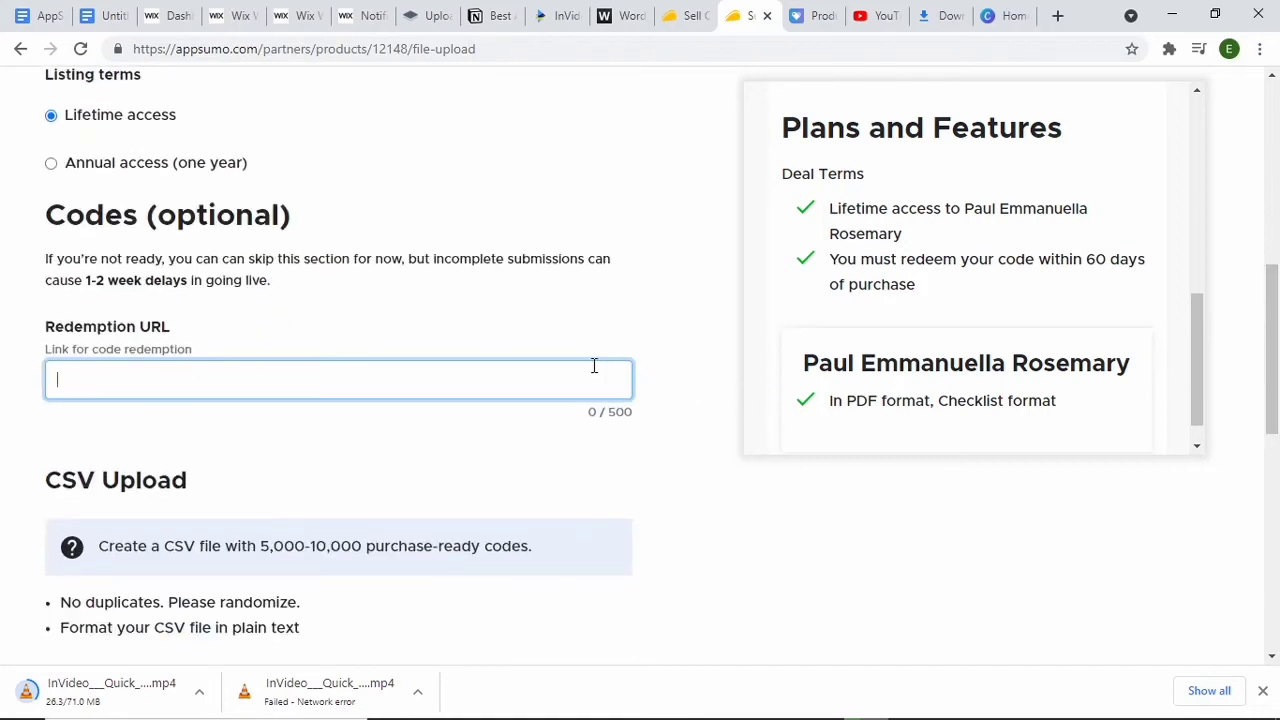
click(542, 378)
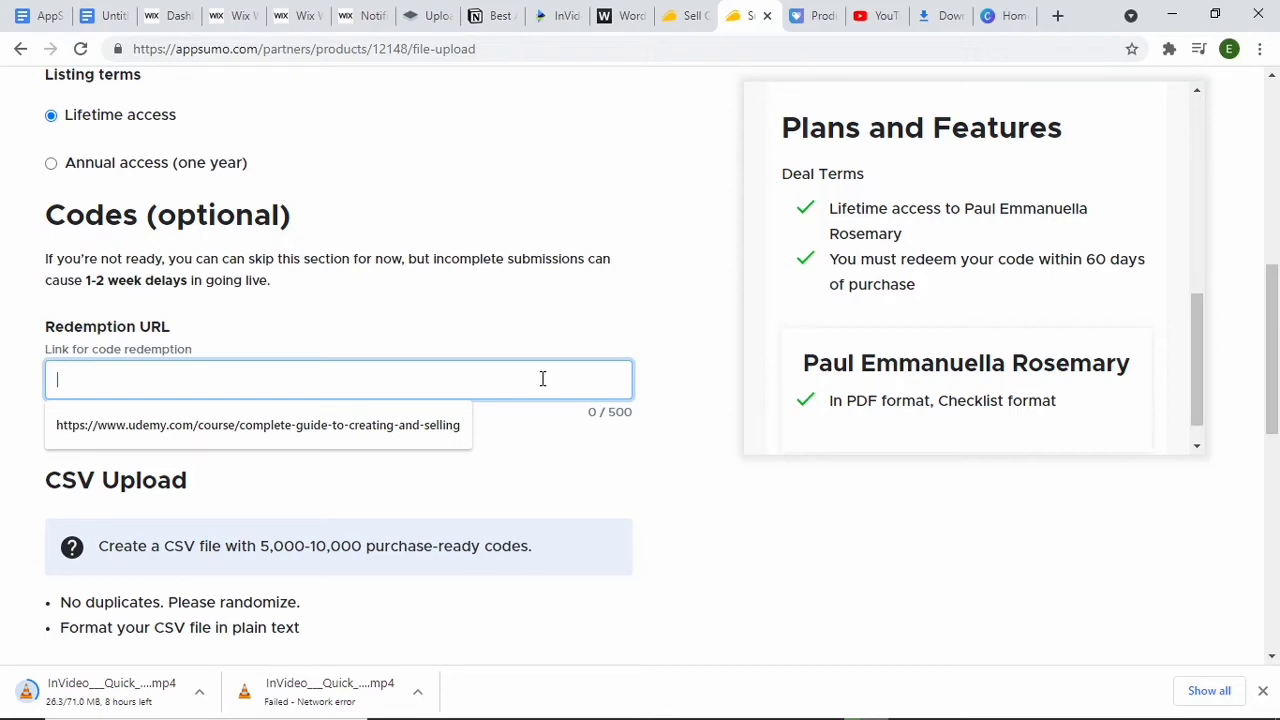
click(237, 526)
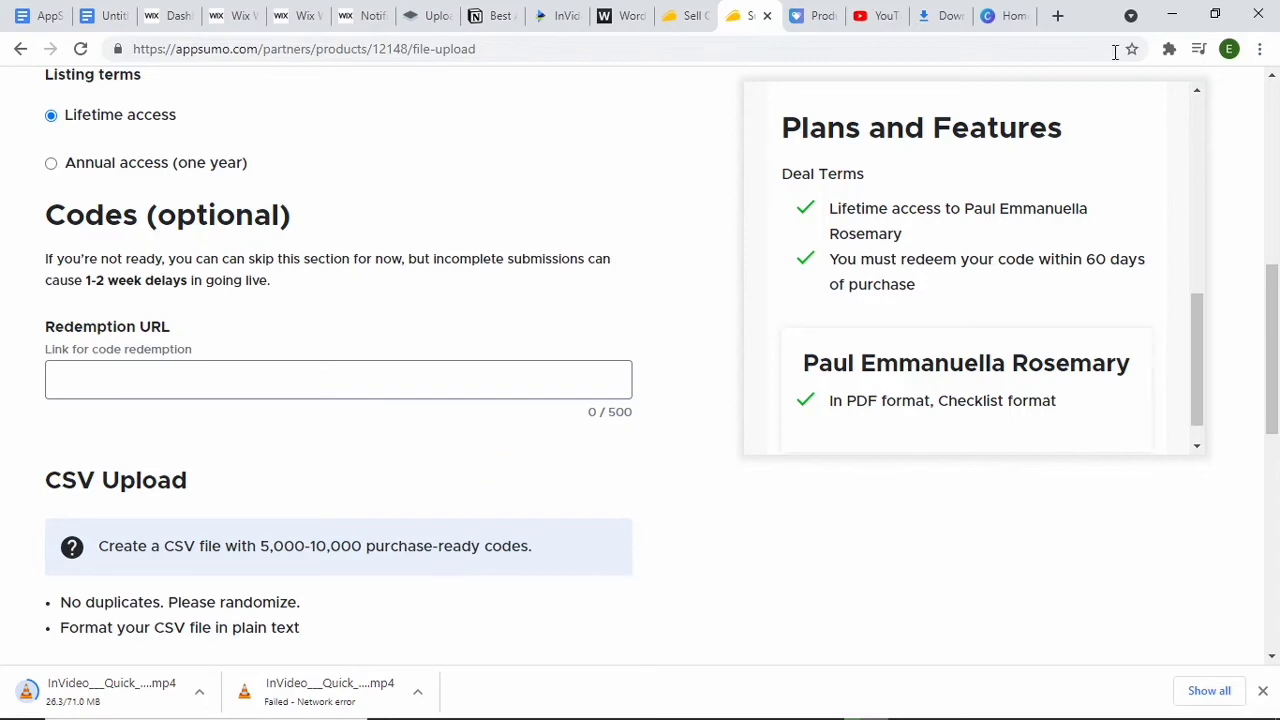
Step: Open a new browser tab and look through the saved bookmarks
click(945, 16)
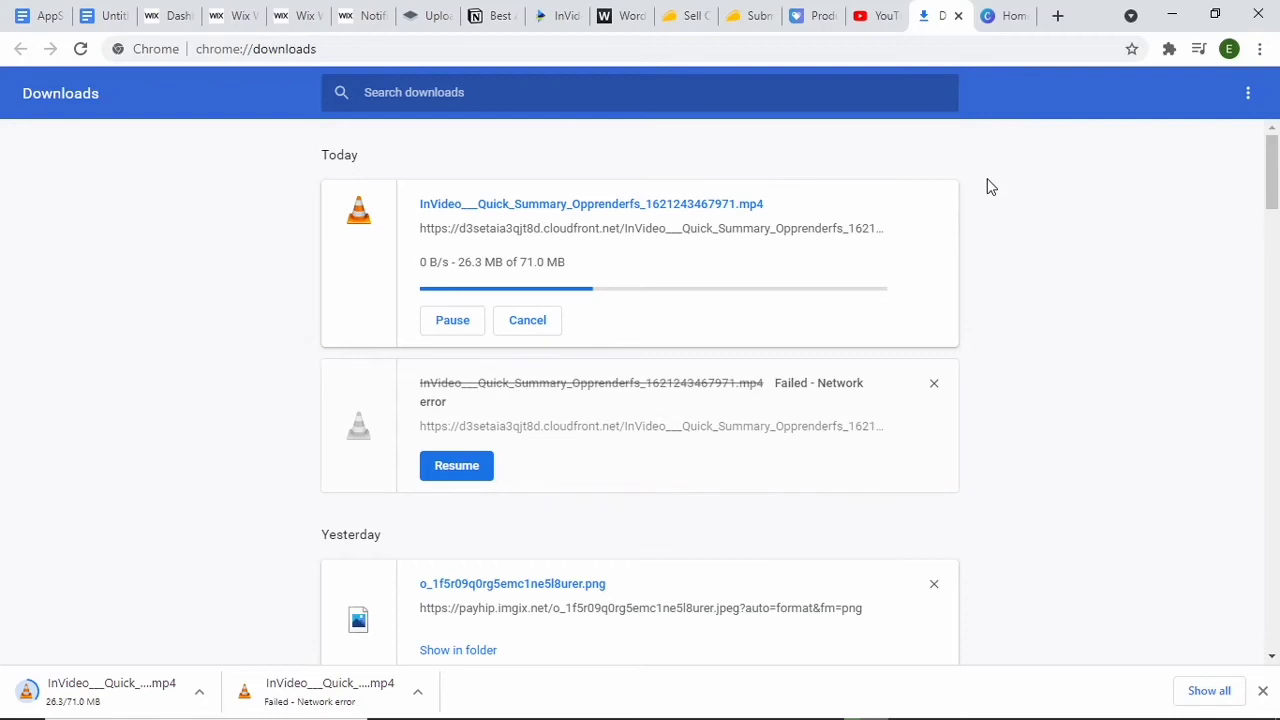
click(1058, 15)
click(1260, 48)
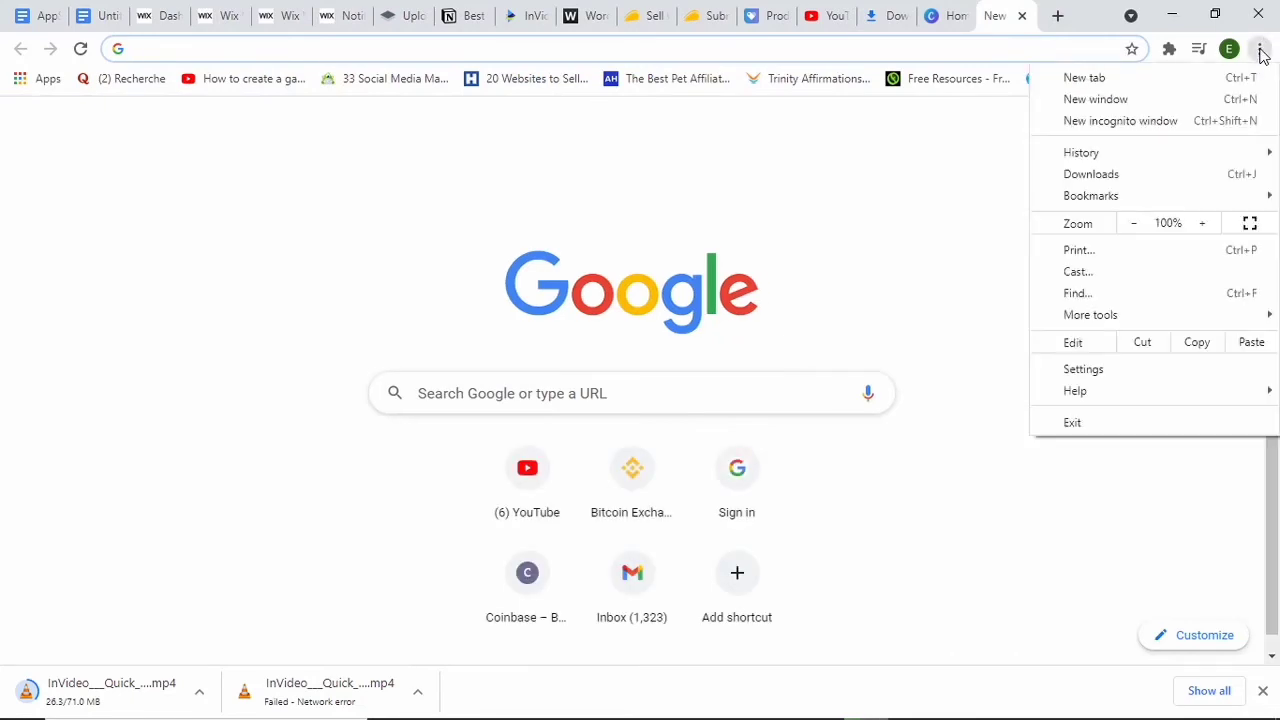
mouse_move(1090, 200)
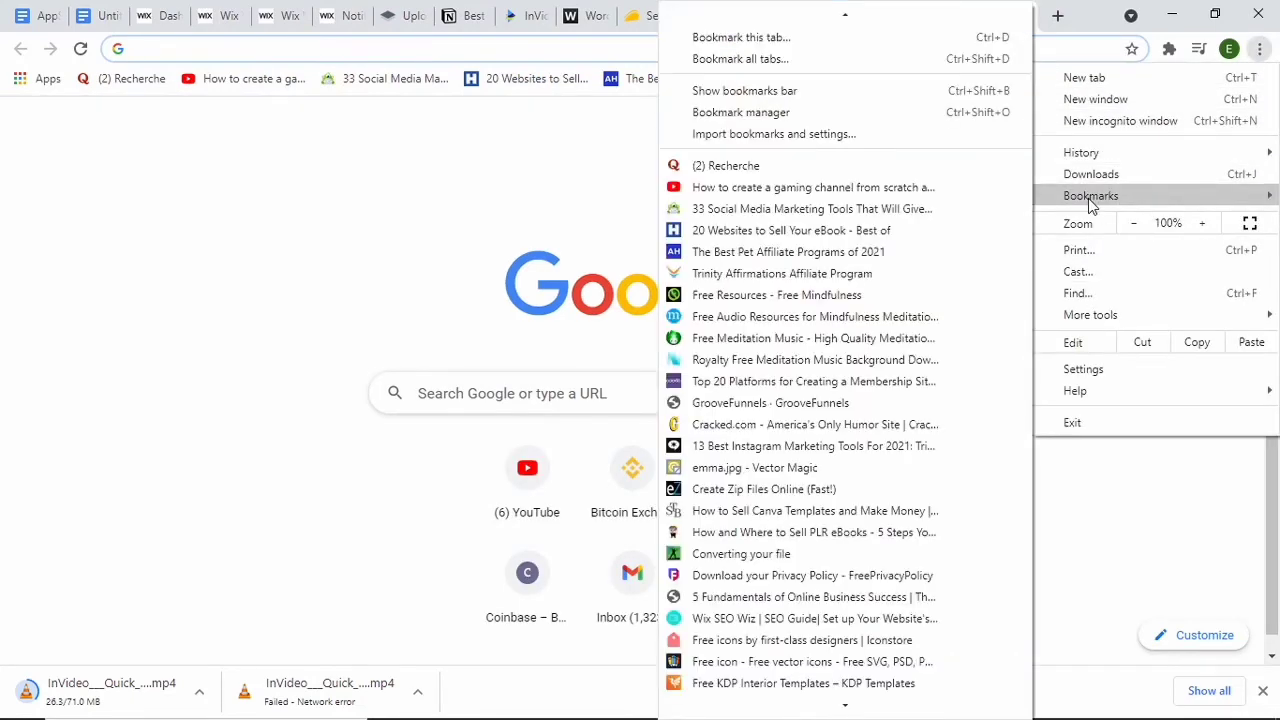
mouse_move(789, 706)
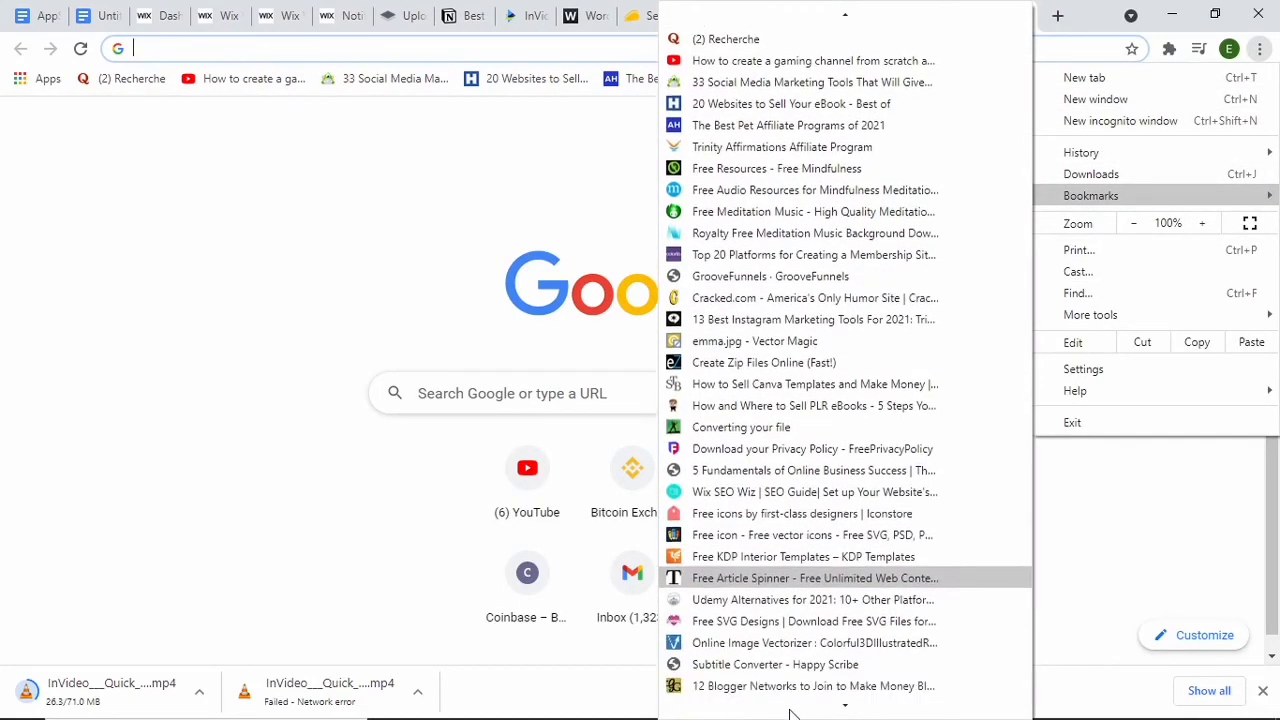
mouse_move(834, 705)
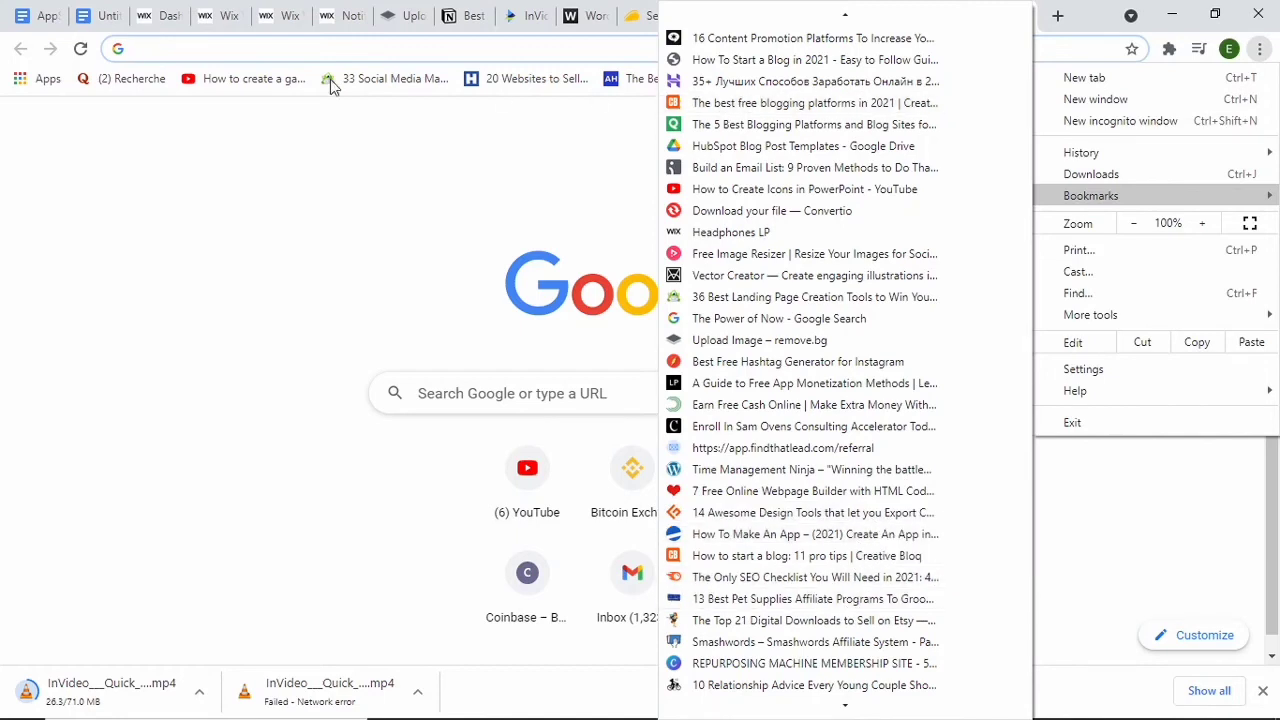
Step: Search Google for "random code generator"
click(250, 51)
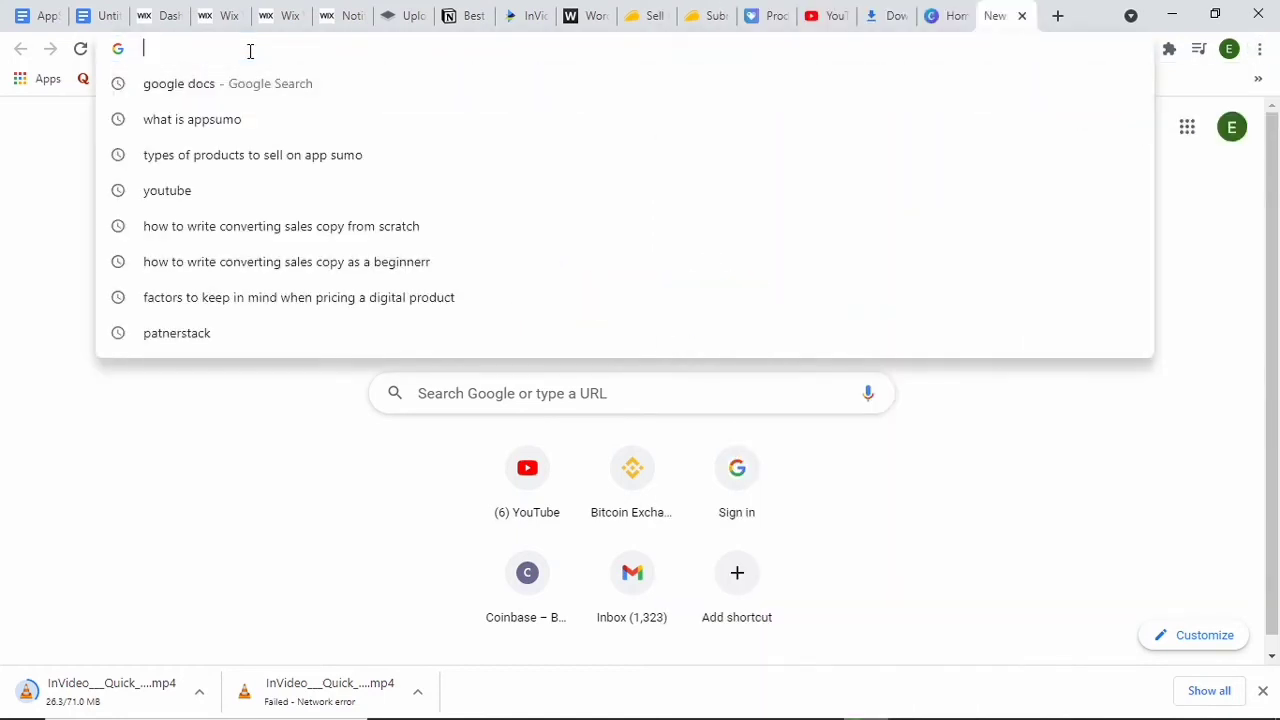
text(random)
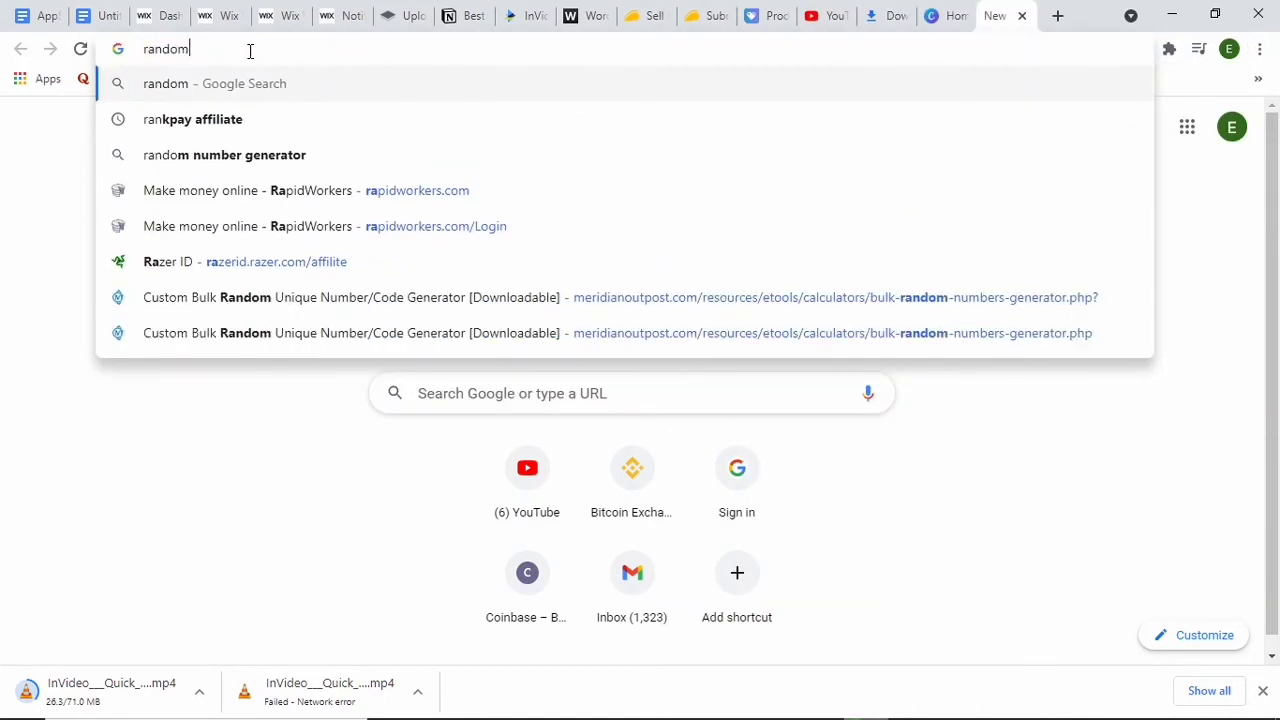
text( code)
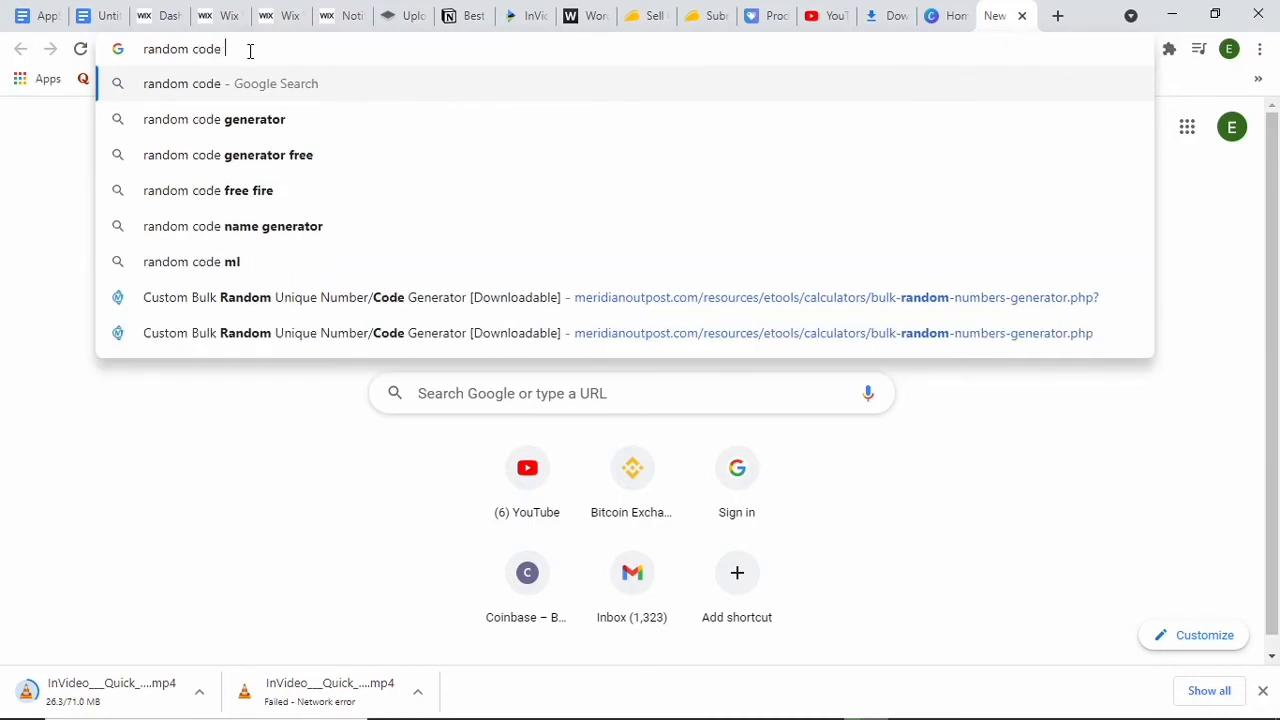
key(Down)
key(Return)
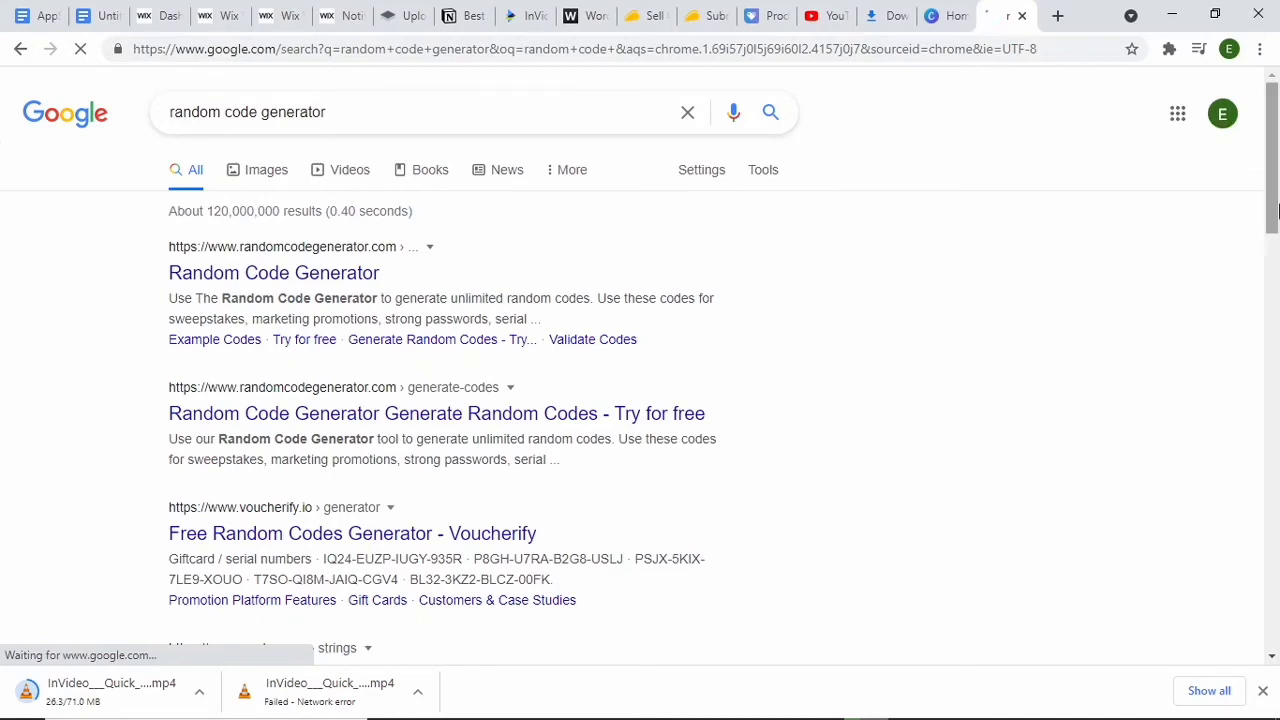
Step: Open MeridianOutpost's Custom Bulk Random Unique Number/Code Generator from the results and examine its code generation options
drag(1273, 212, 1273, 398)
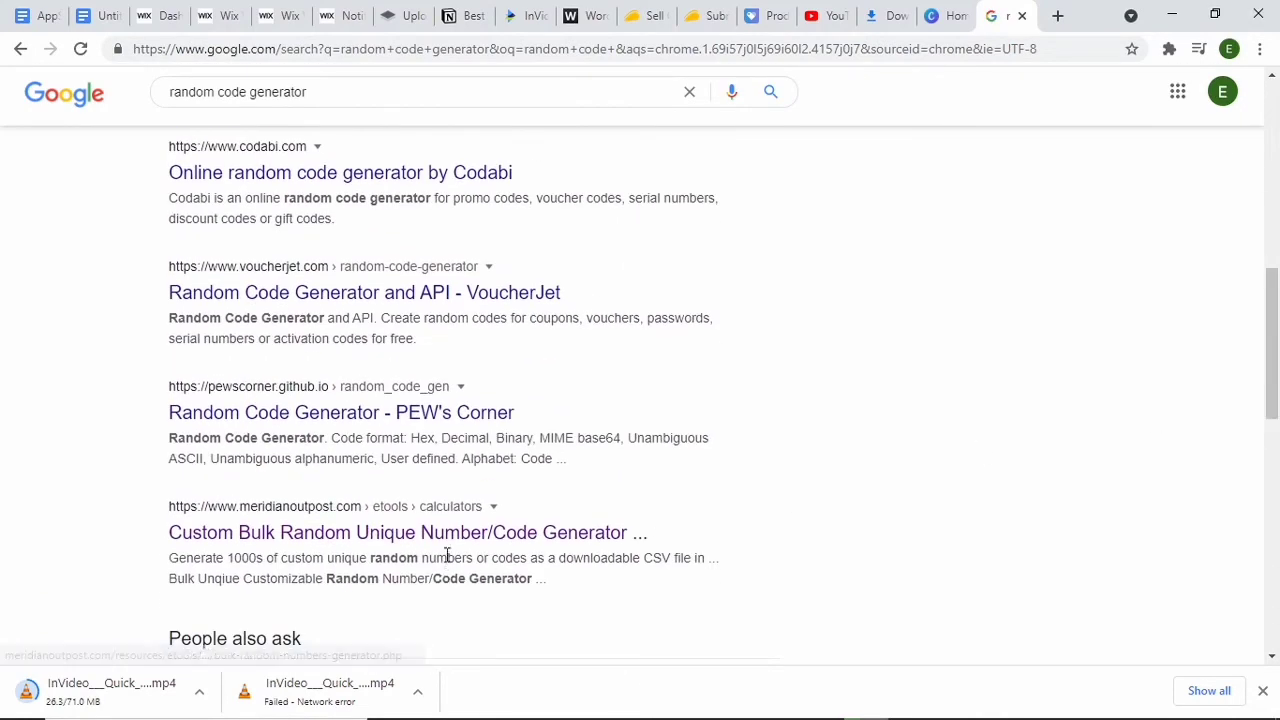
click(418, 541)
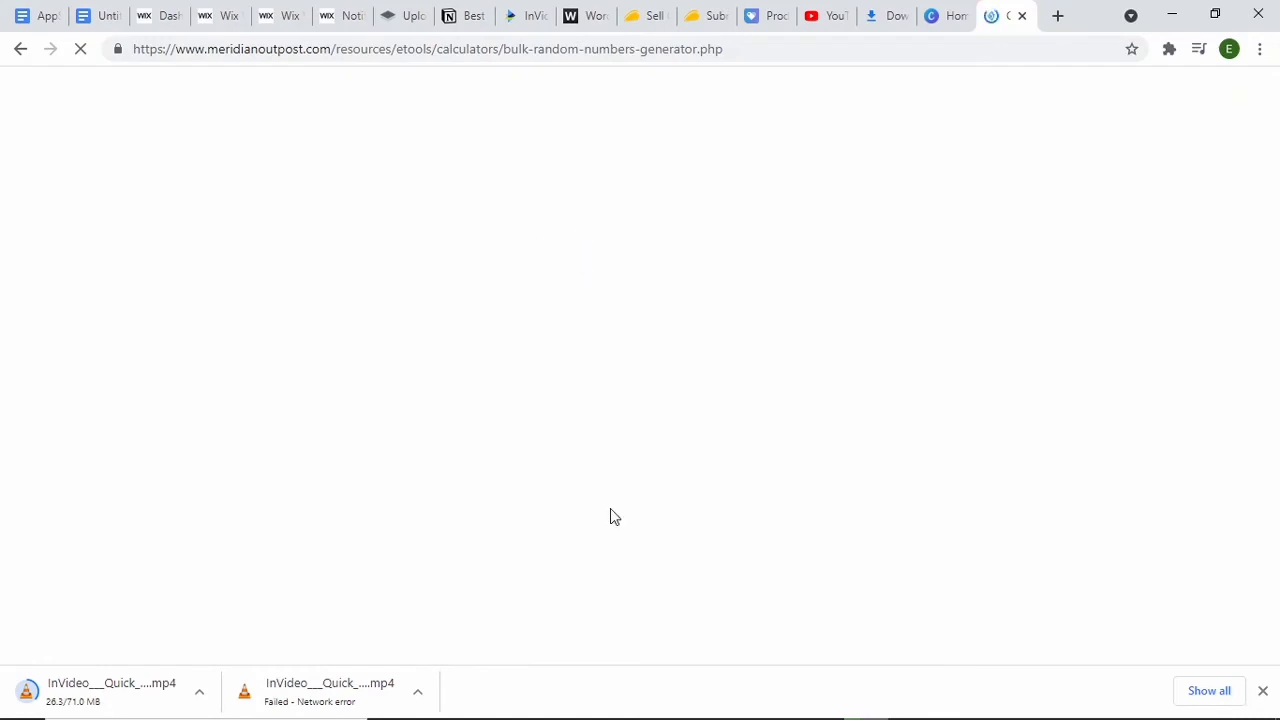
click(1279, 350)
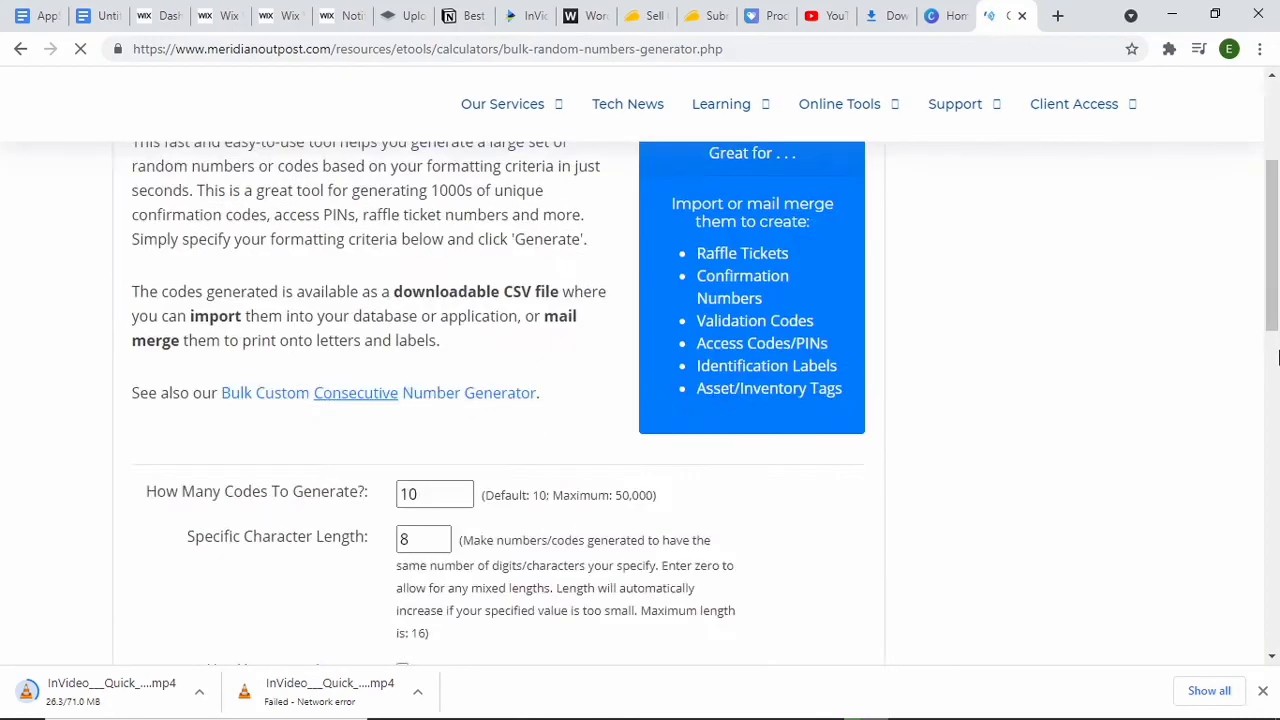
drag(1279, 328, 1279, 381)
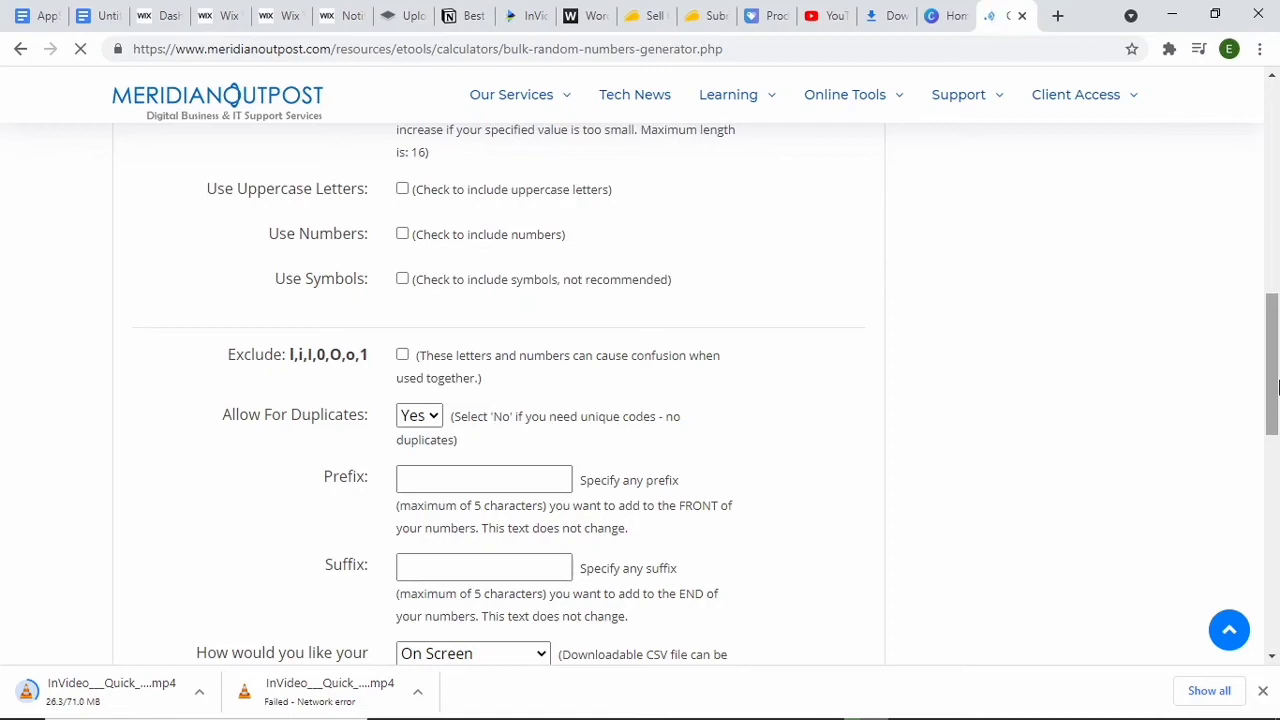
Step: Check the AppSumo listing's CSV code requirements and set the number of codes to generate to 10000 in the bulk code generator
drag(1278, 387, 1276, 295)
click(409, 401)
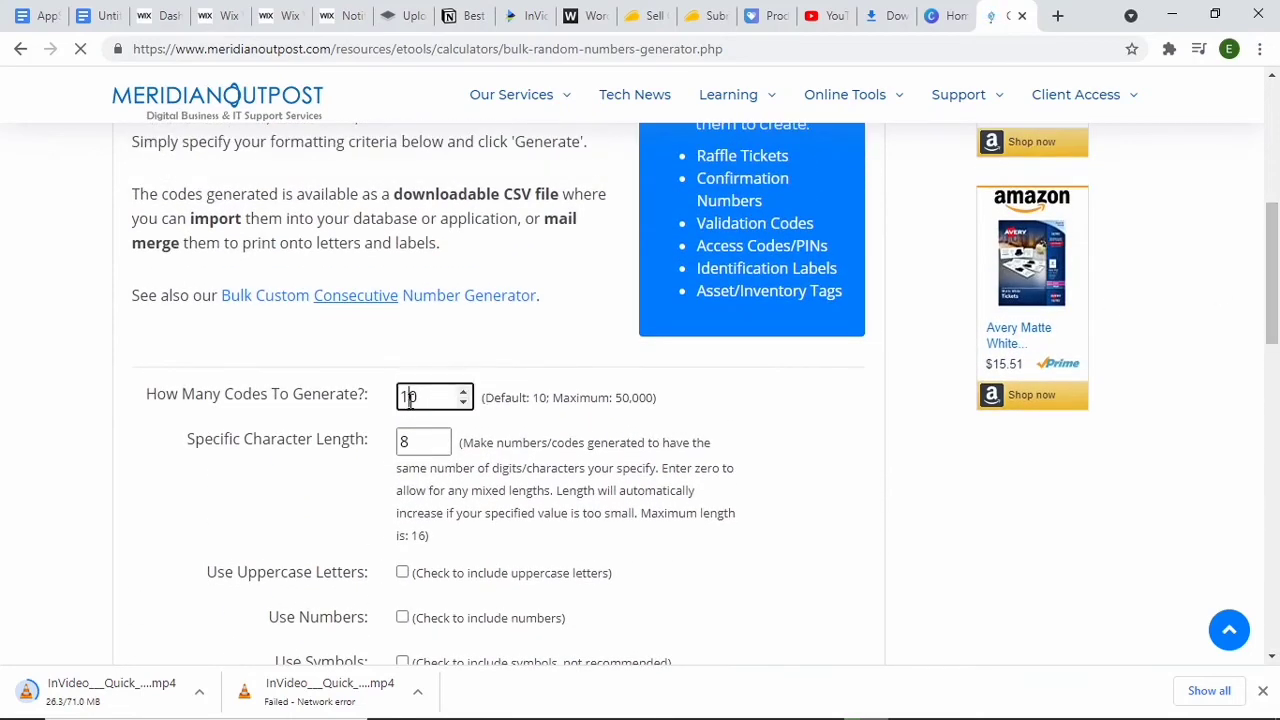
click(696, 14)
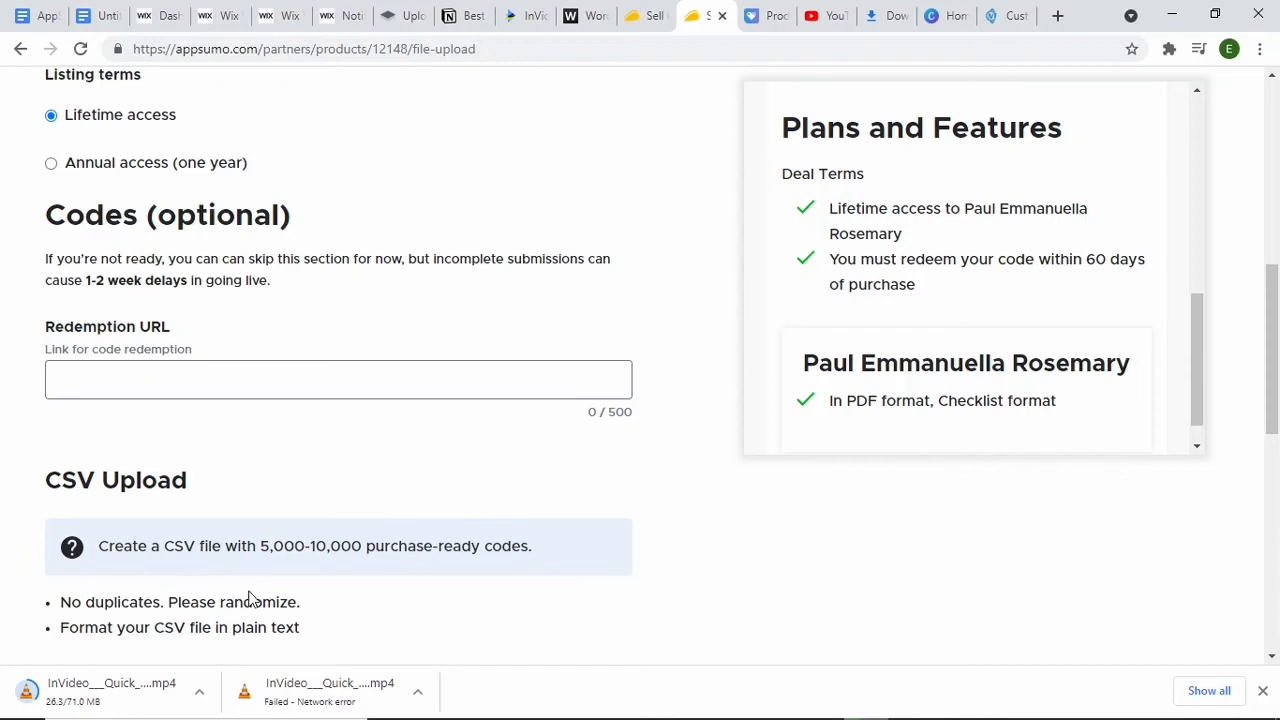
click(1012, 15)
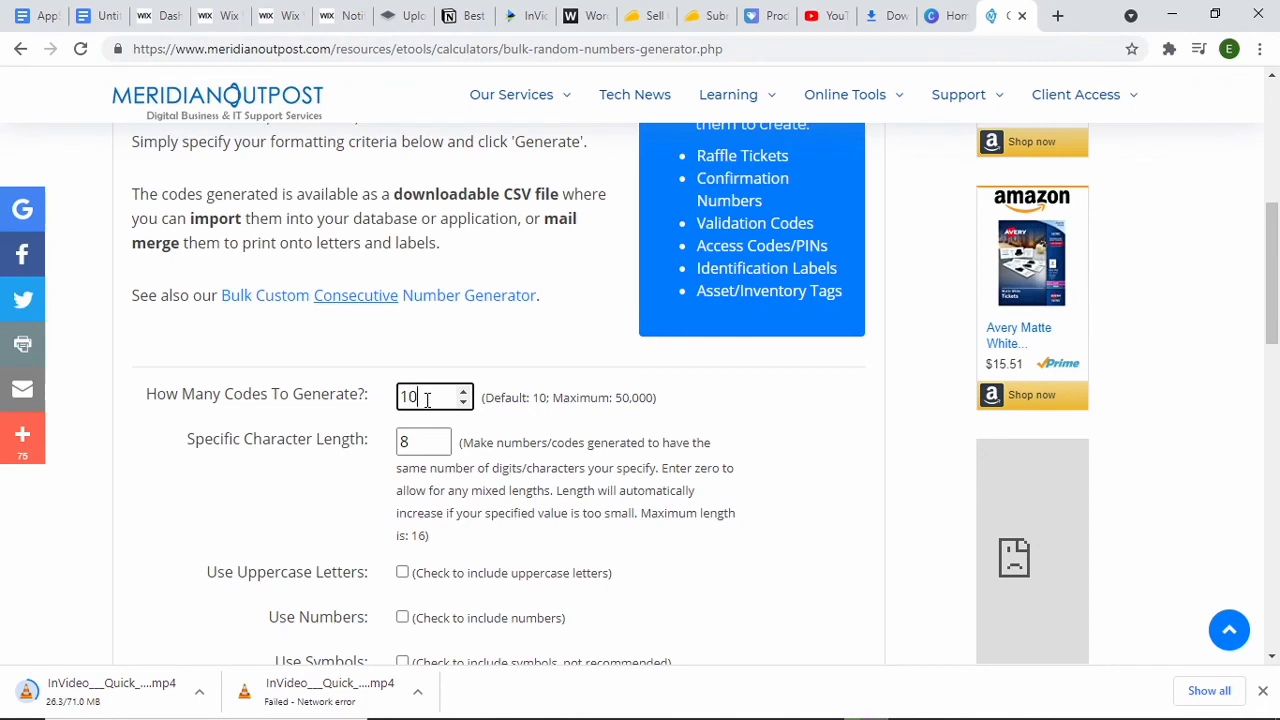
text(00)
text(00)
Step: Include uppercase letters and numbers in the codes and generate them as a downloadable CSV
drag(1277, 268, 1272, 335)
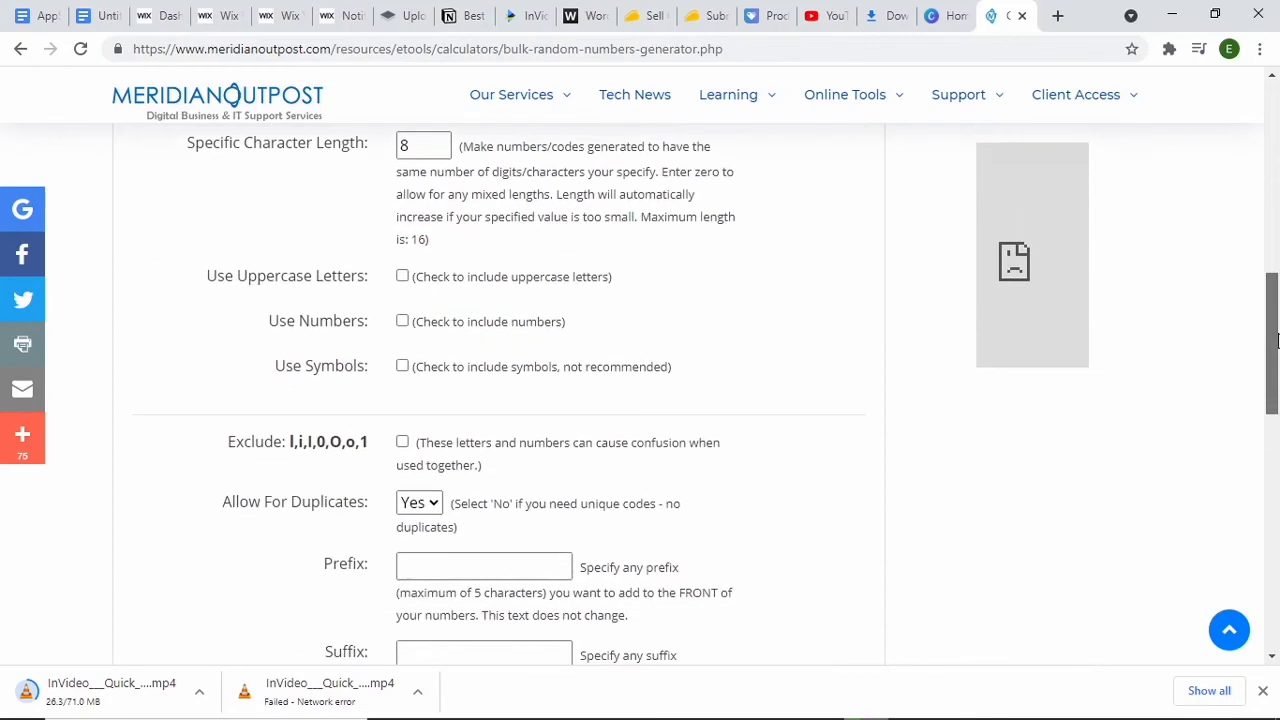
click(402, 276)
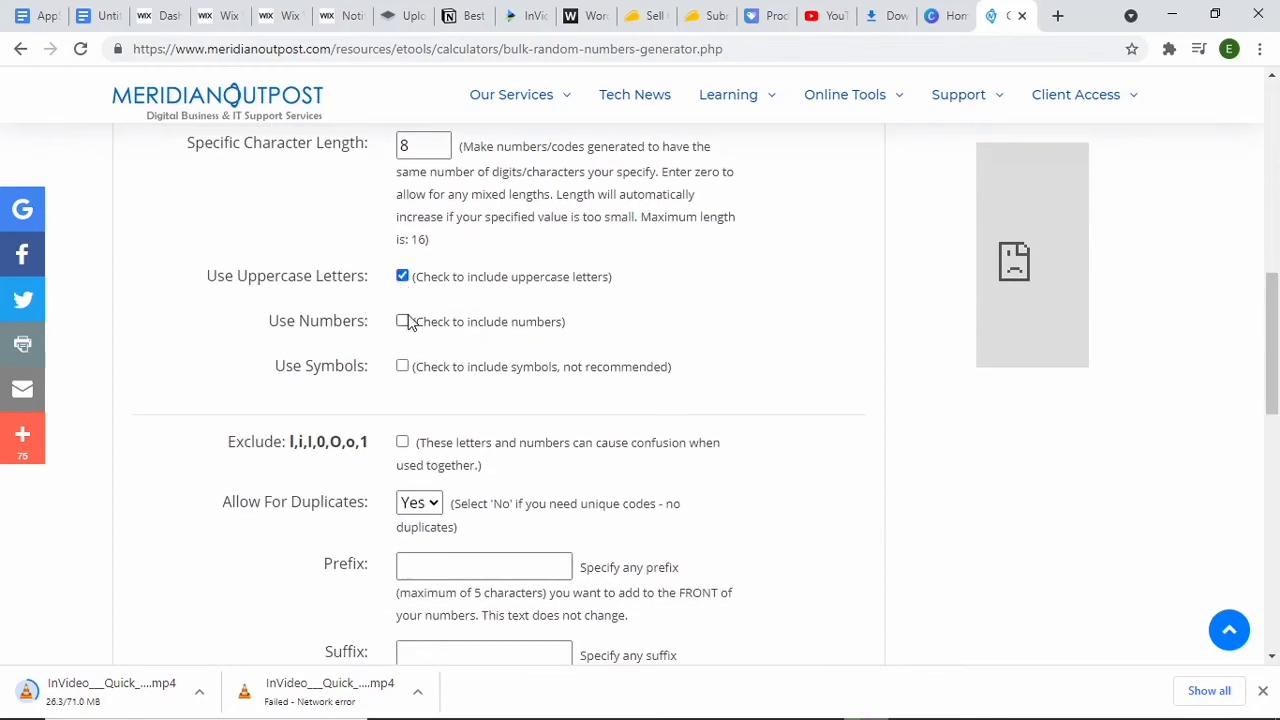
click(402, 321)
drag(1270, 382, 1193, 486)
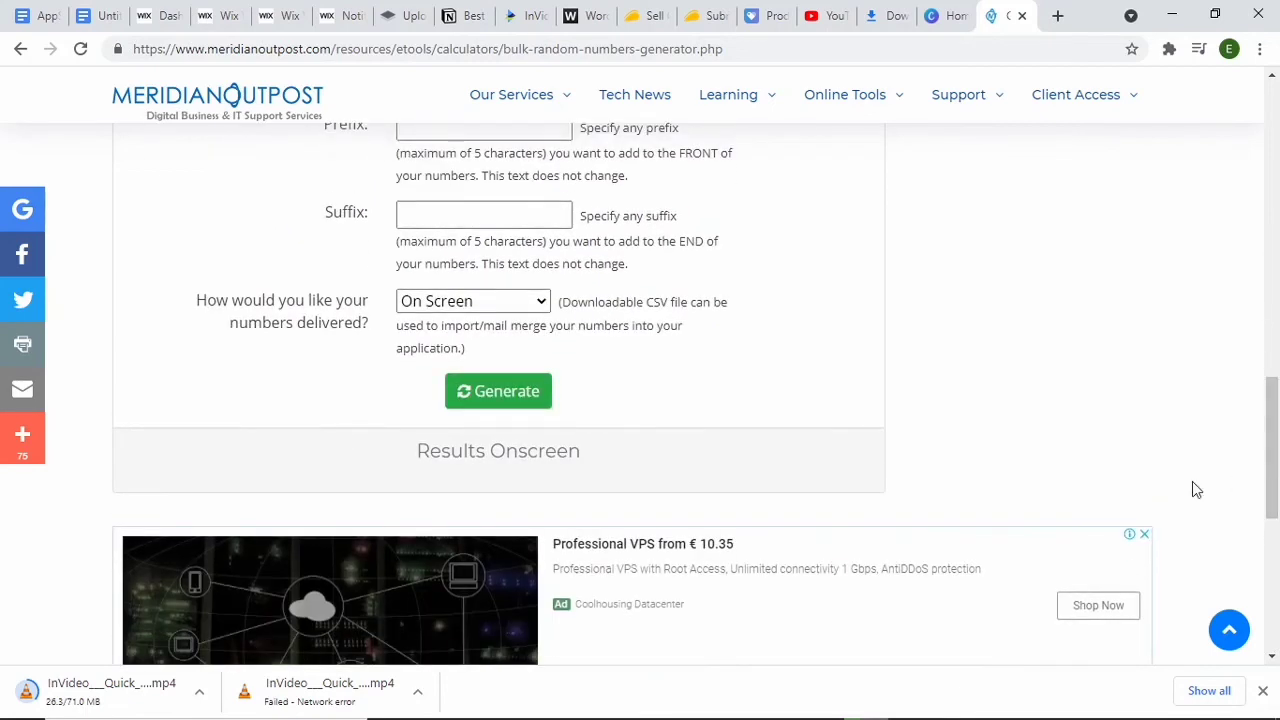
click(489, 398)
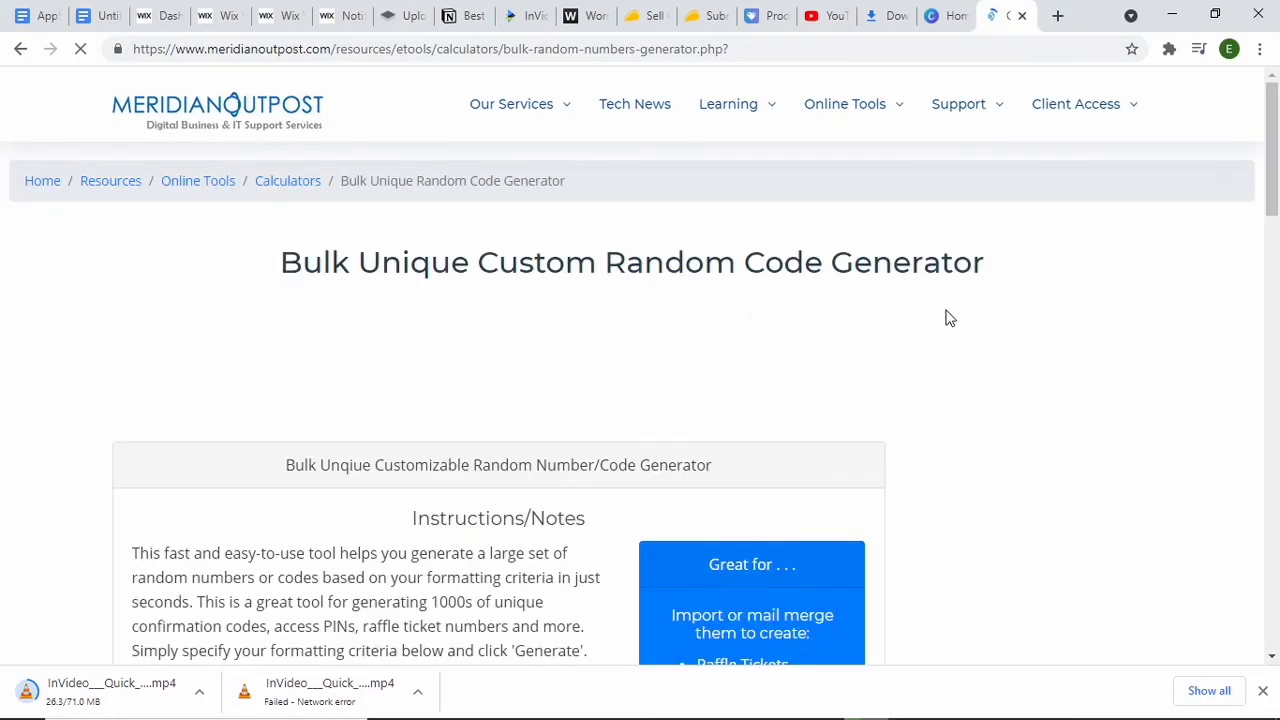
drag(1270, 204, 1211, 537)
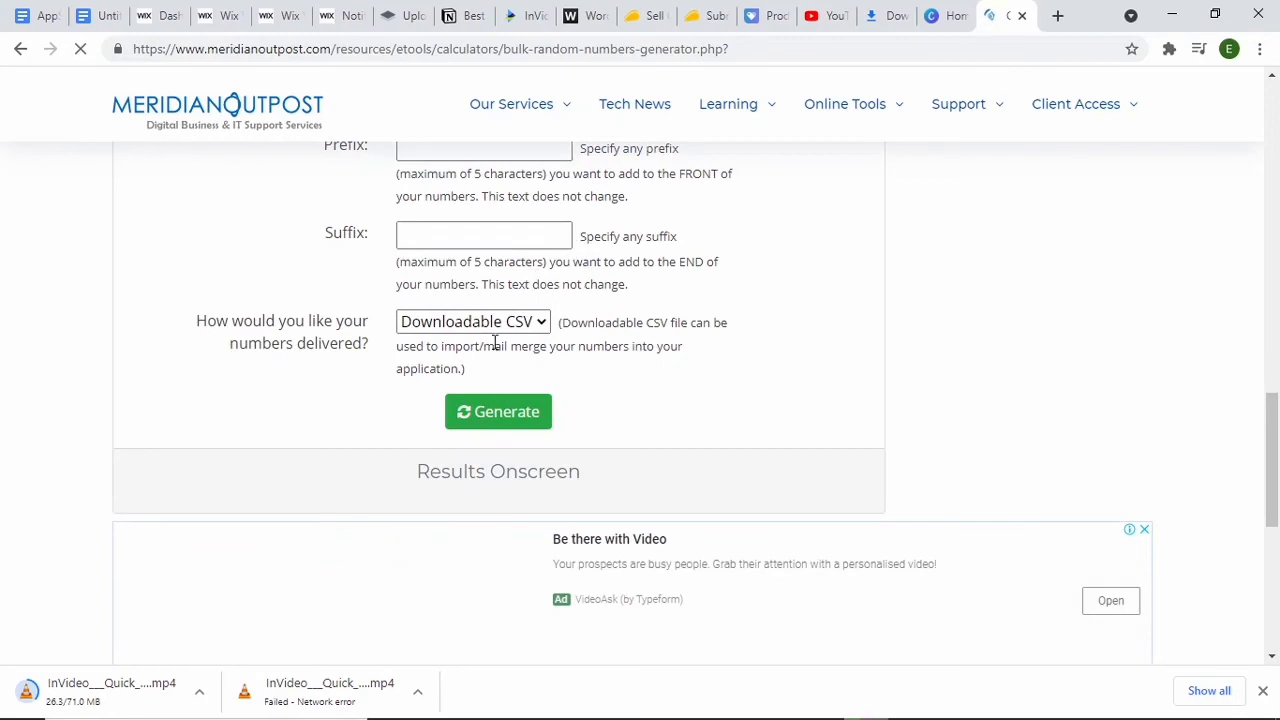
click(517, 418)
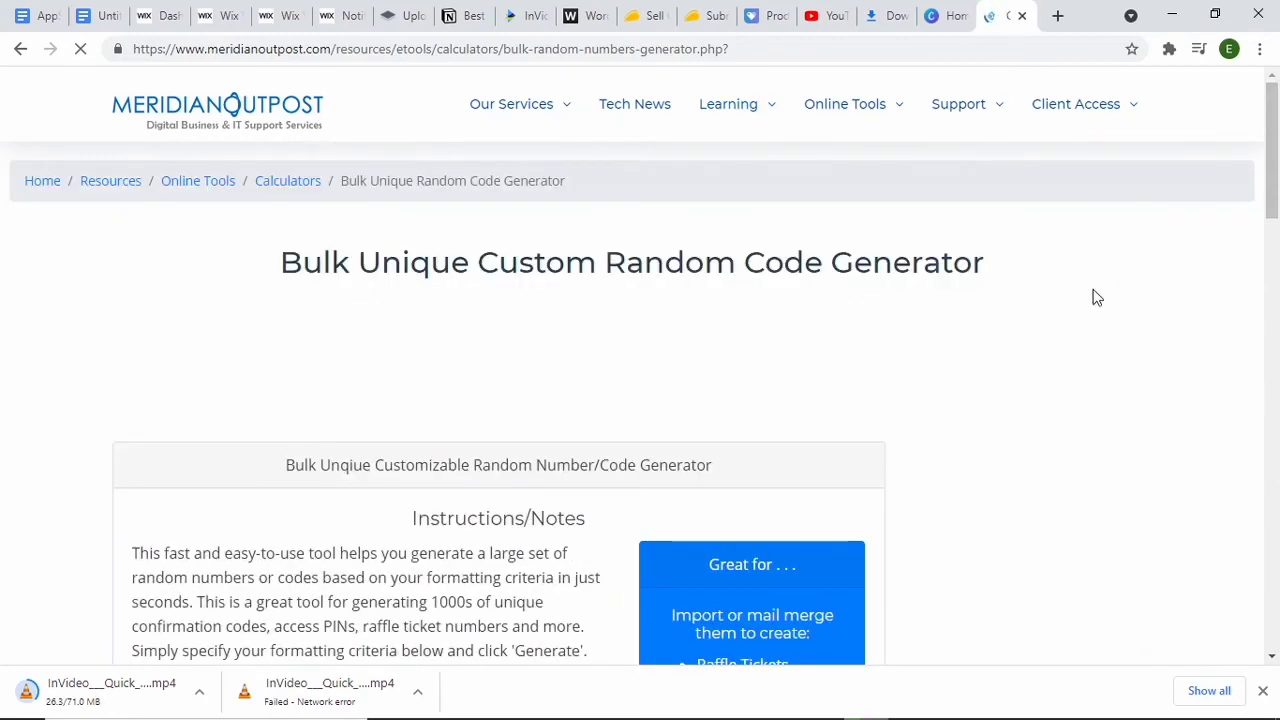
Step: Finalize the generated code file and download the CSV
mouse_move(1271, 187)
mouse_down()
mouse_move(1257, 514)
mouse_move(1276, 208)
mouse_up()
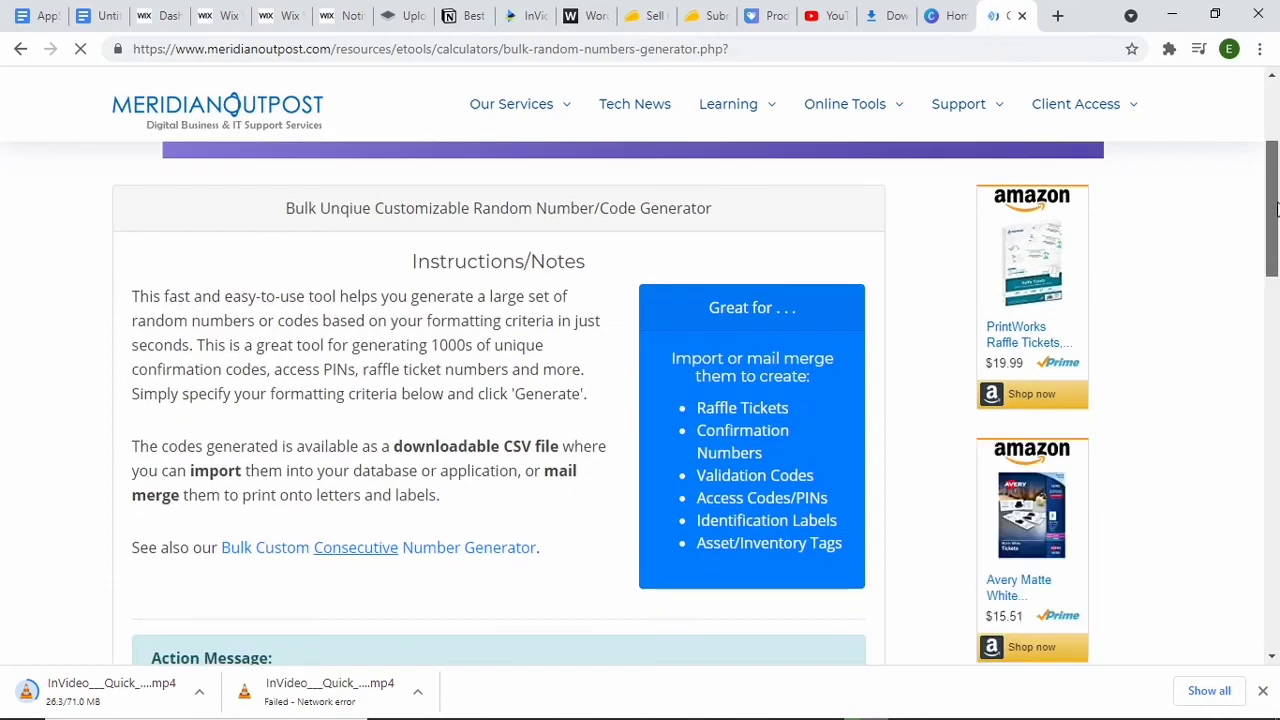
scroll(1276, 208, down, 3)
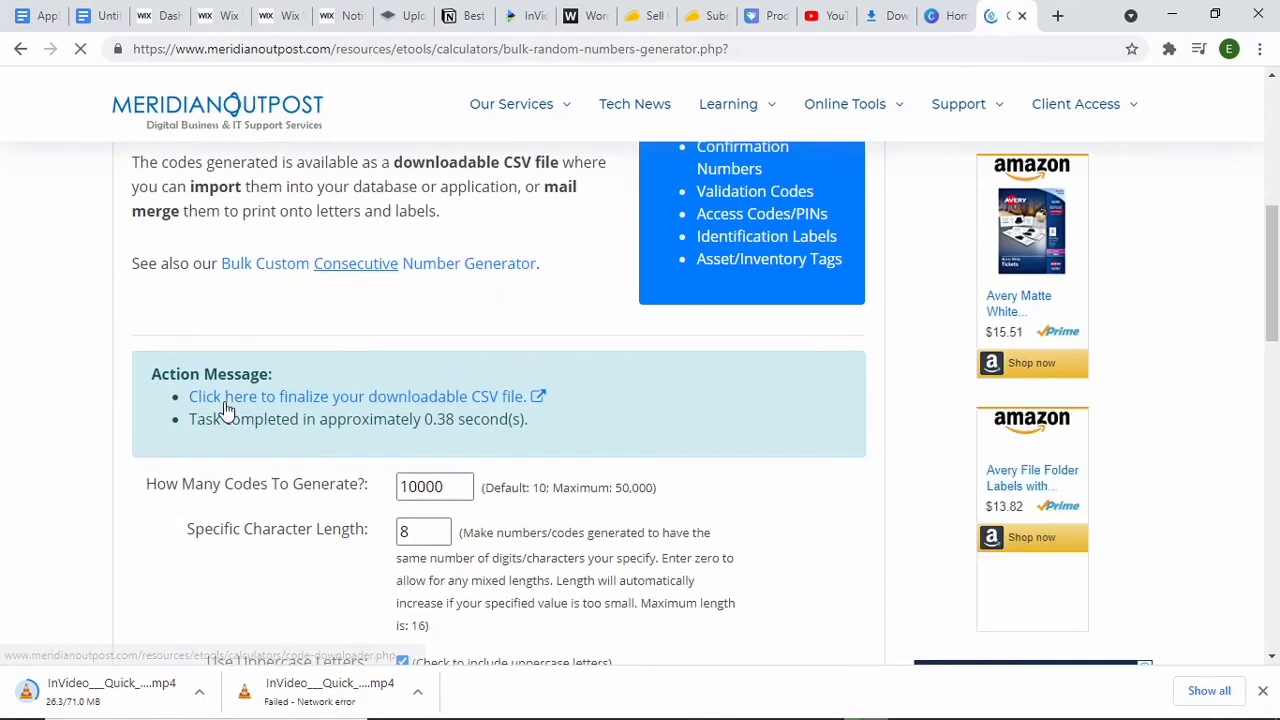
click(399, 407)
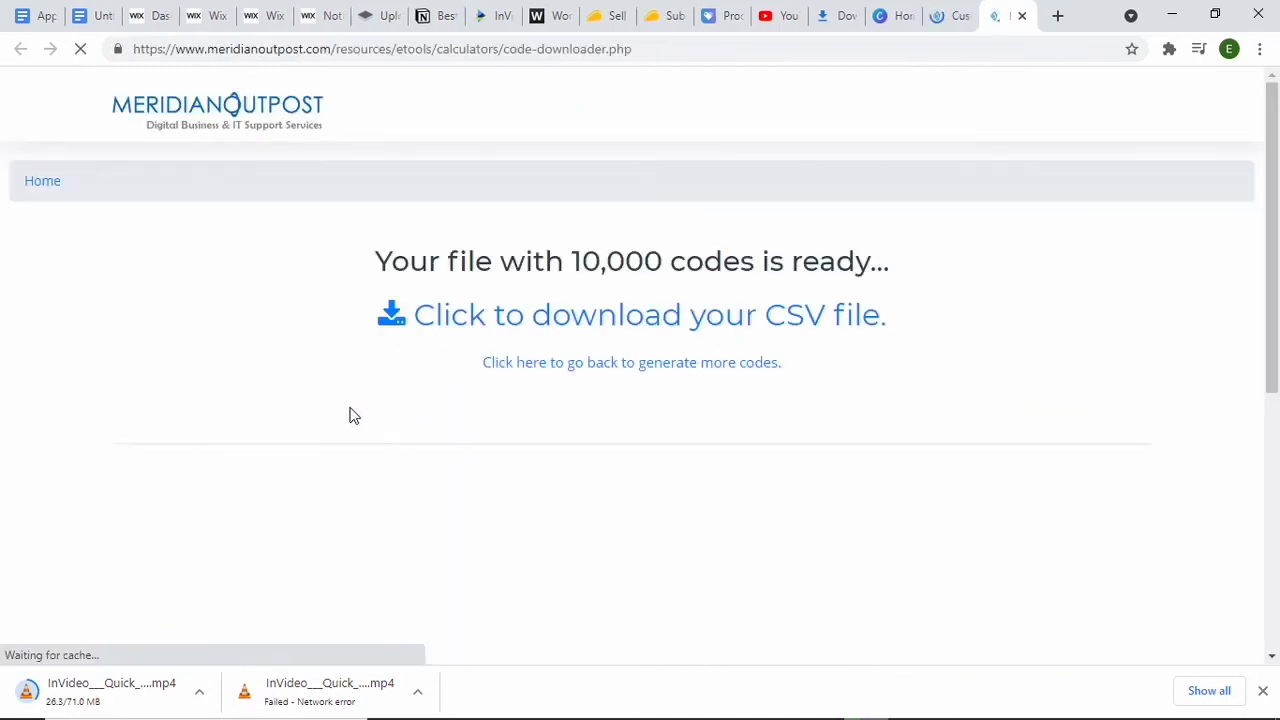
click(518, 334)
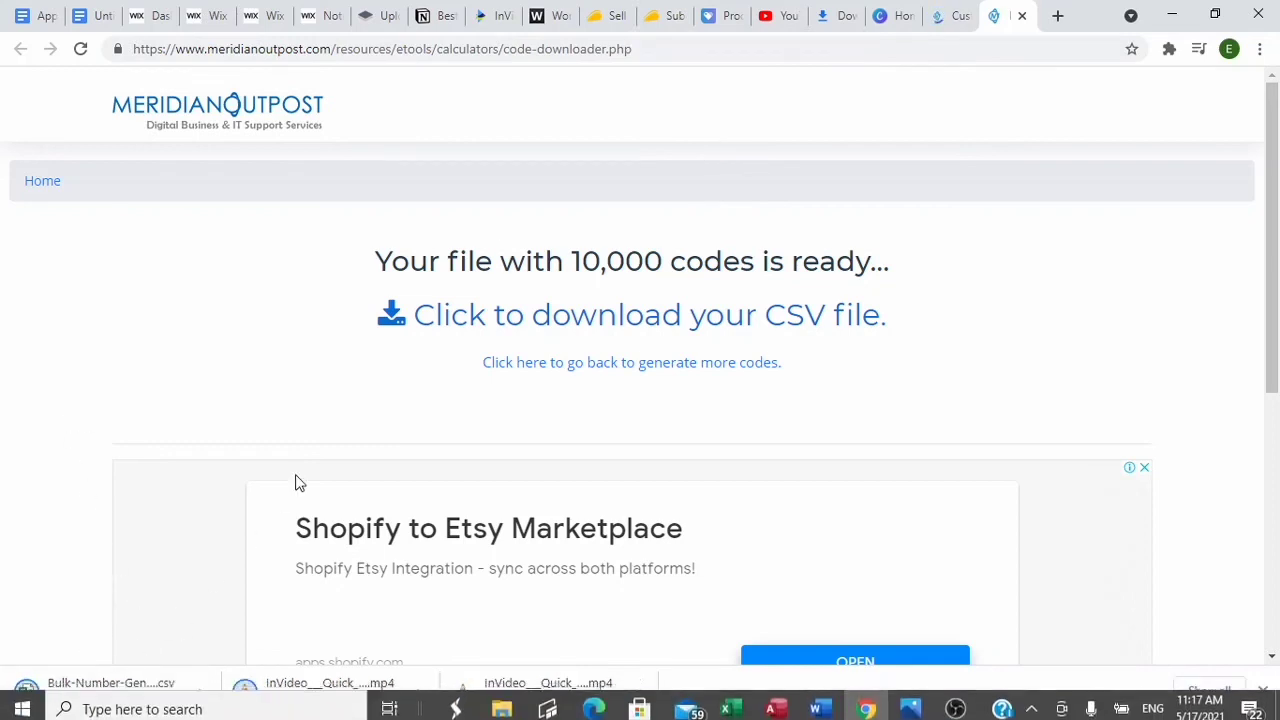
click(665, 20)
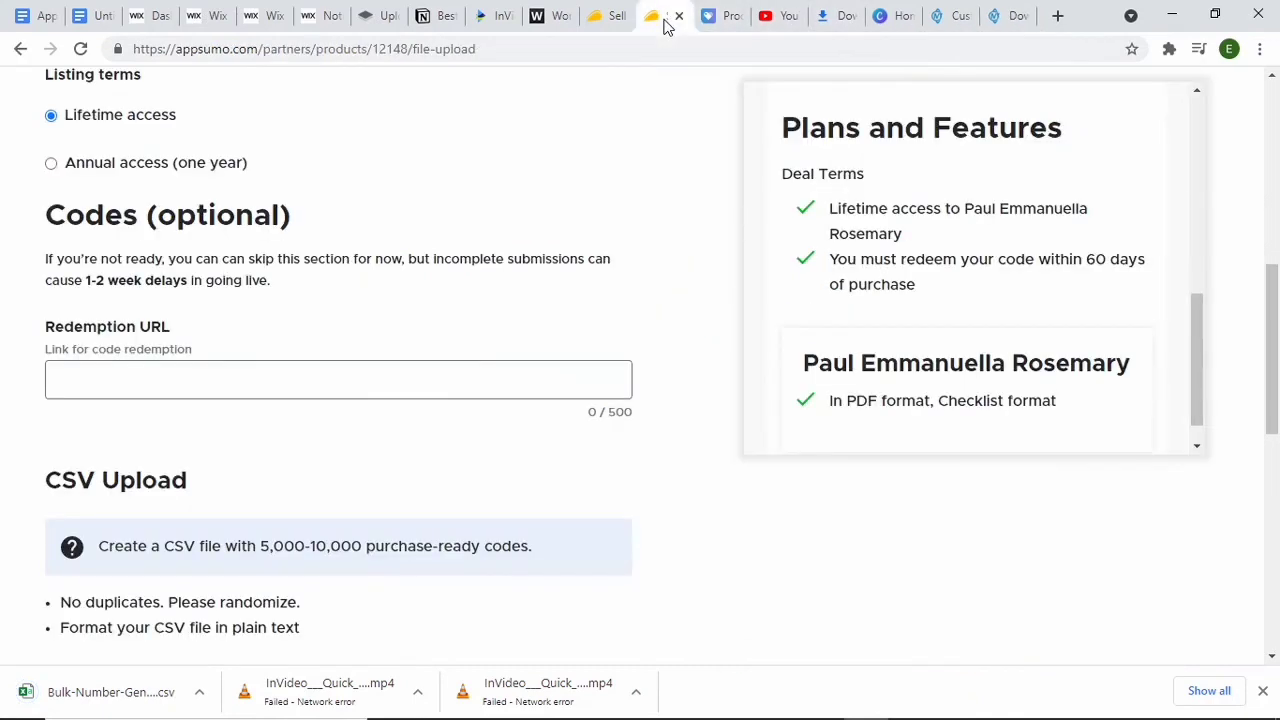
drag(1270, 382, 1268, 468)
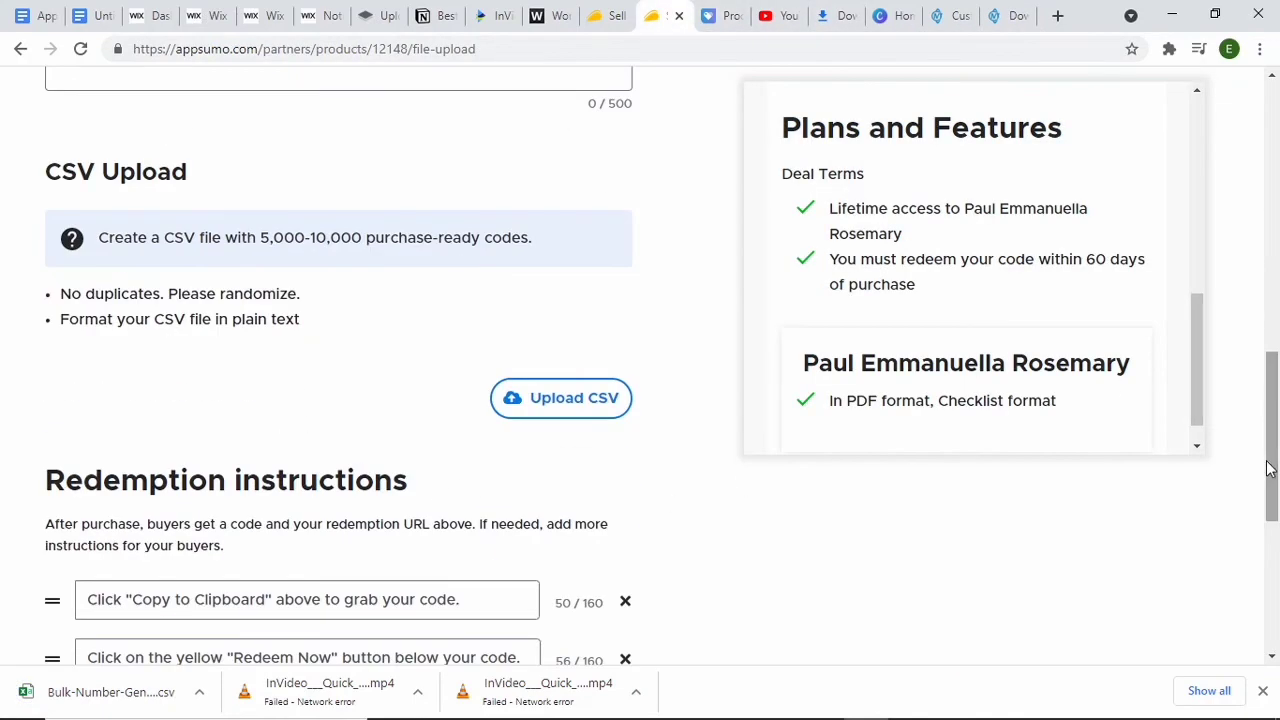
click(582, 413)
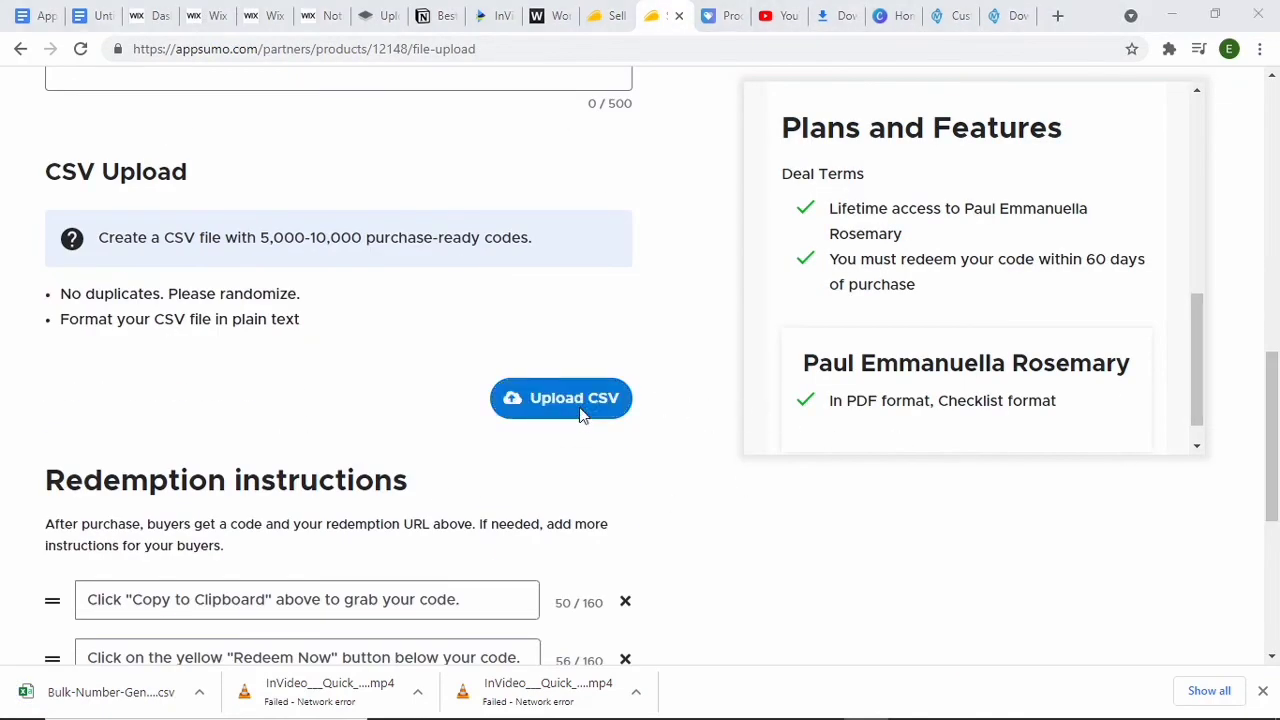
scroll(760, 403, down, 8)
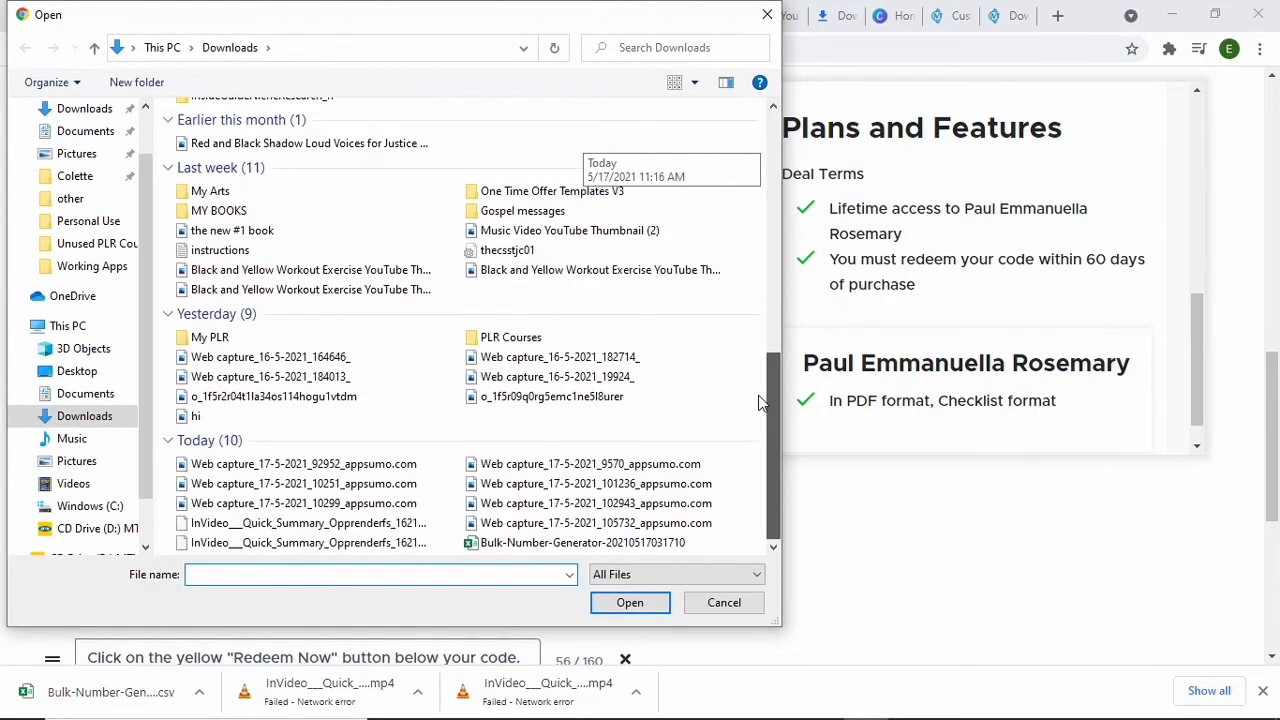
click(567, 543)
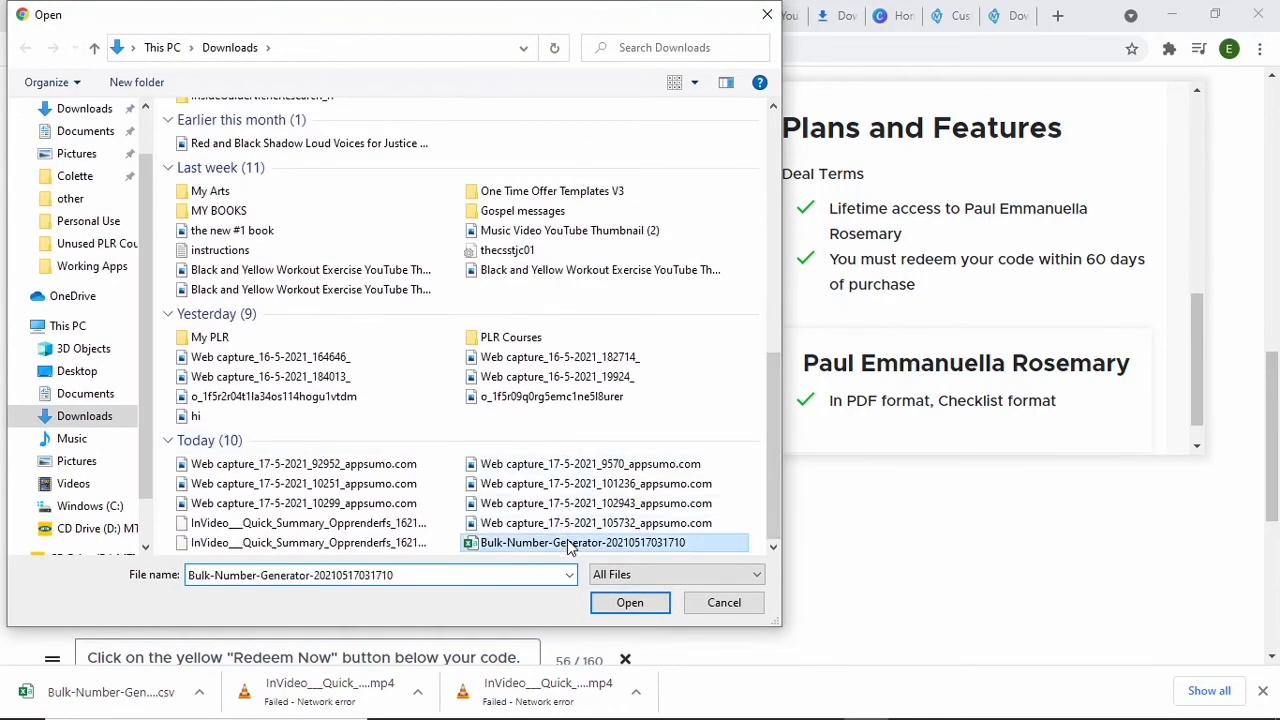
click(622, 603)
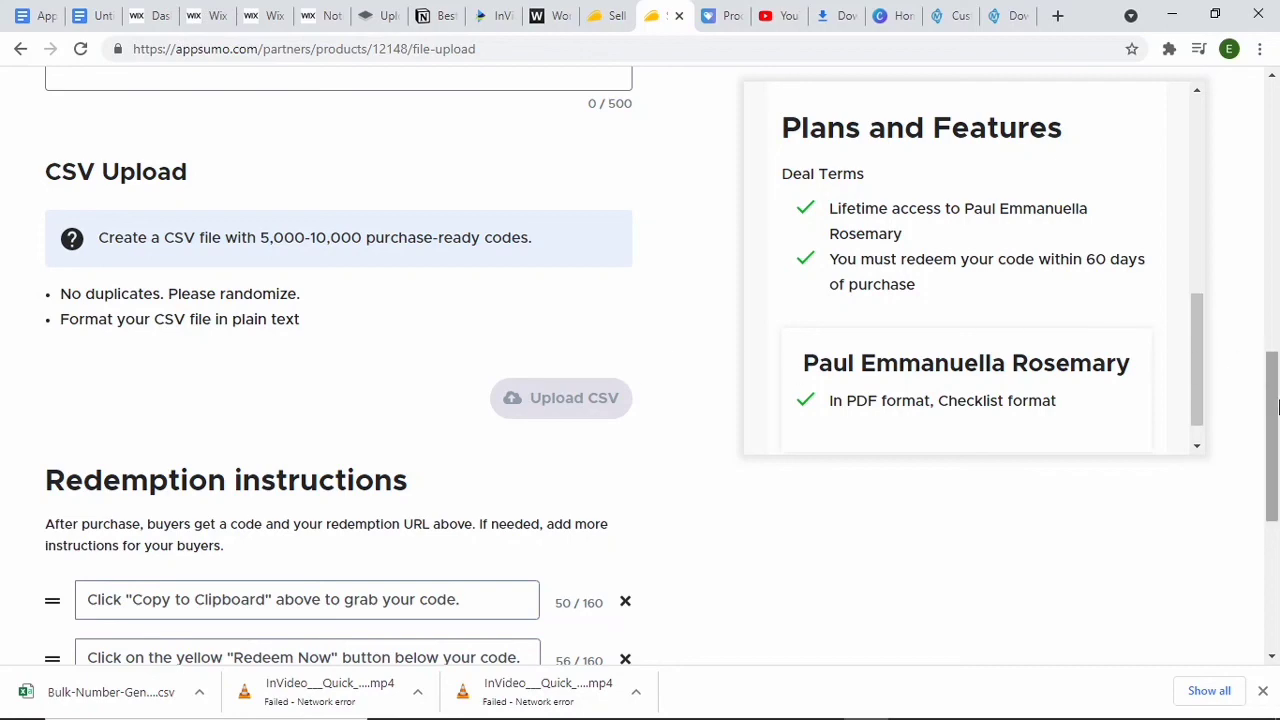
Step: Review the uploaded code file, the redemption instructions and the redemption URL section of the listing
mouse_move(1274, 418)
mouse_down()
mouse_move(1274, 358)
mouse_move(1275, 510)
mouse_move(1276, 335)
mouse_move(1276, 427)
mouse_up()
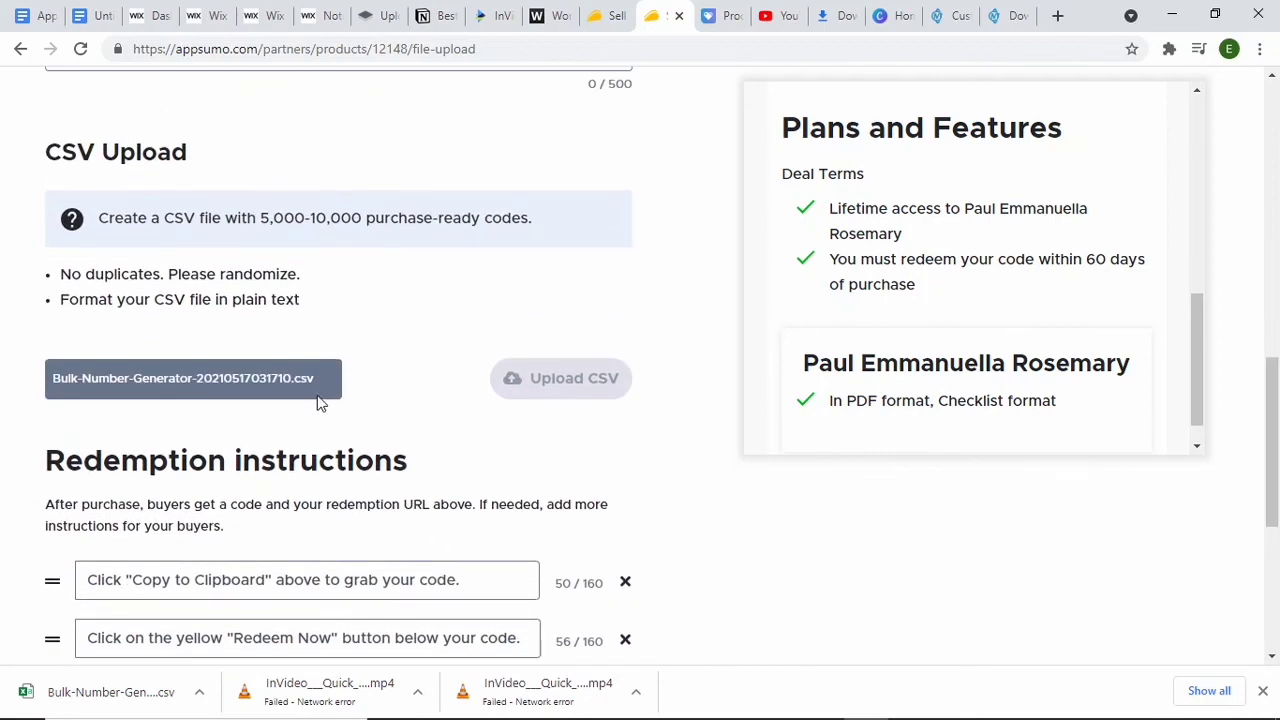
drag(1273, 430, 1273, 556)
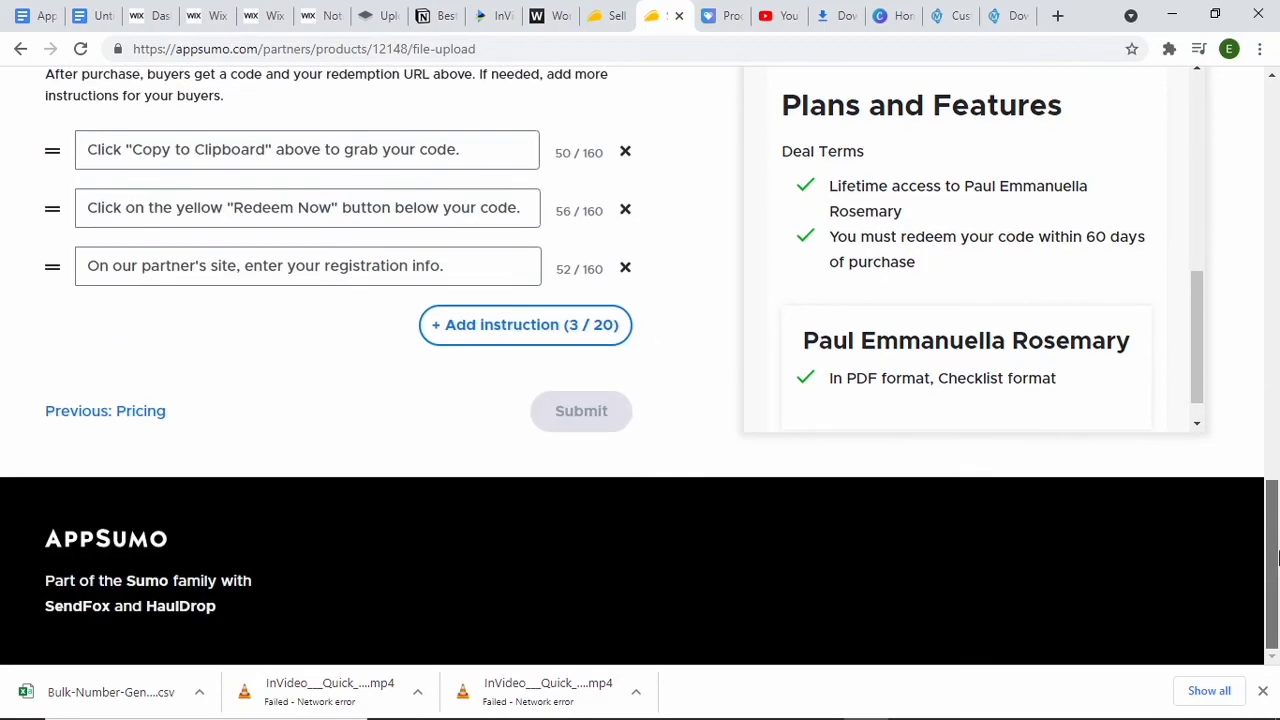
drag(1273, 495, 1275, 310)
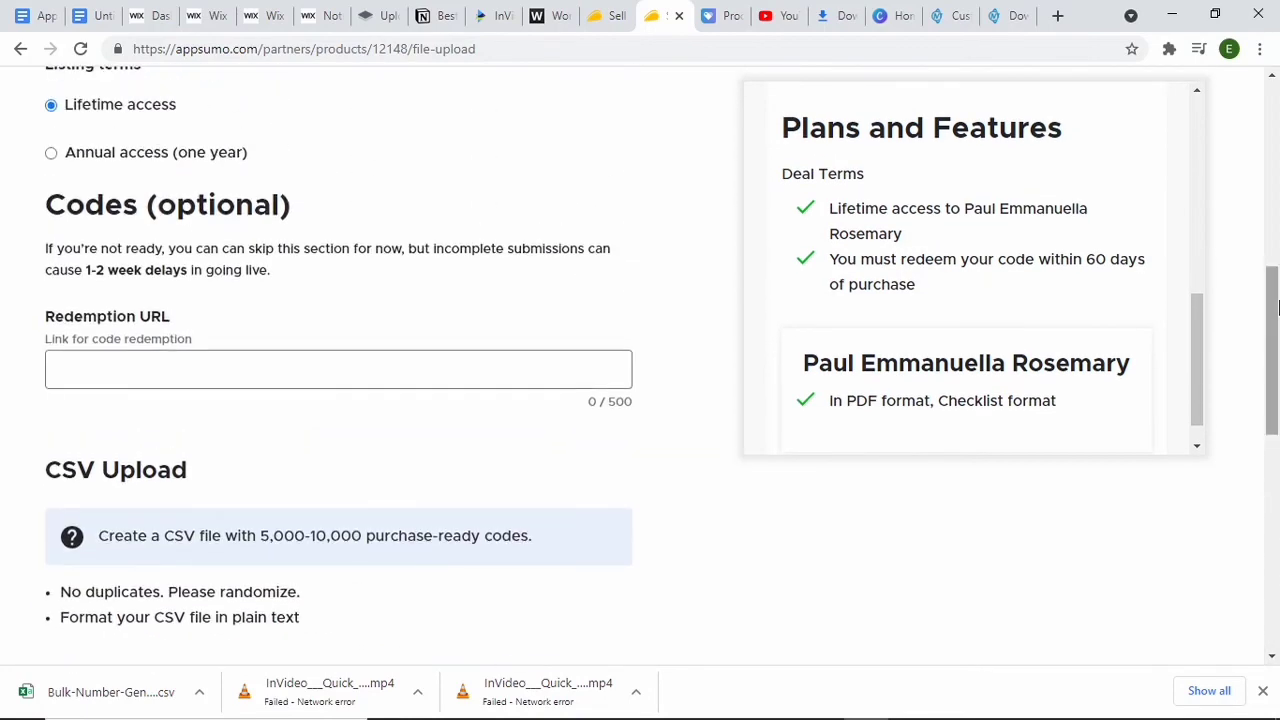